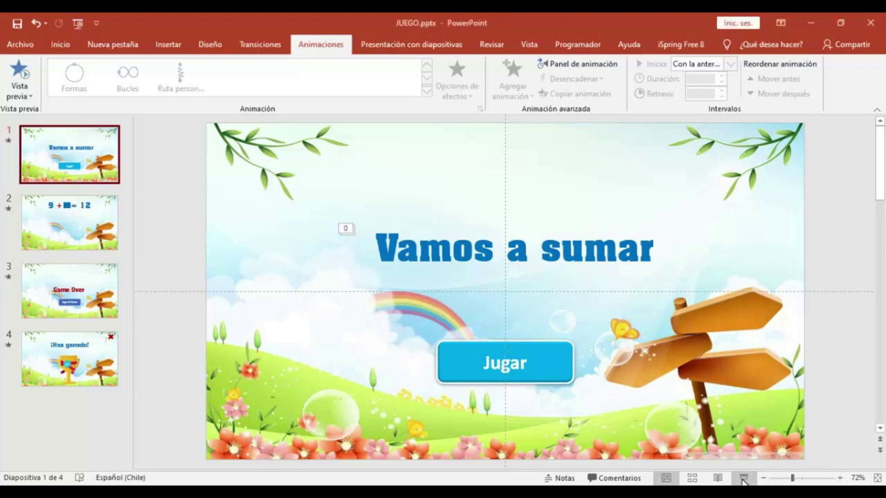
- Play the quiz from the title slide, answer with circle 3, and exit the slideshow
key("F5")
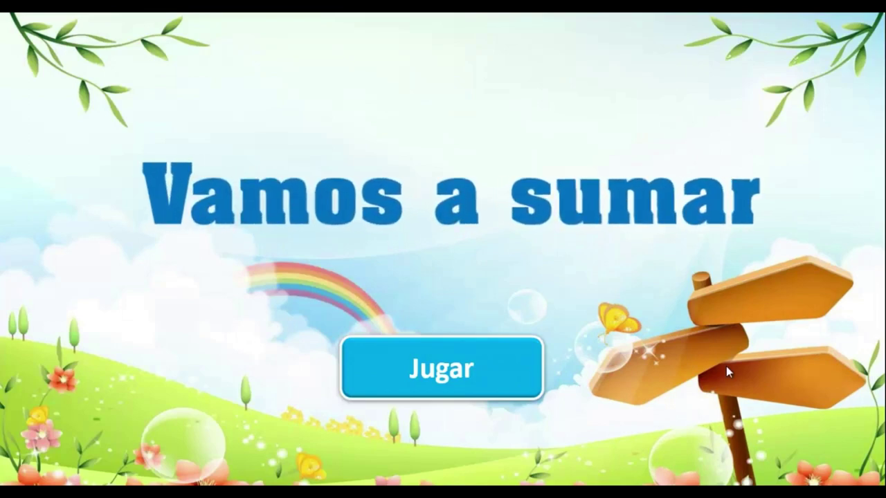
left_click(454, 351)
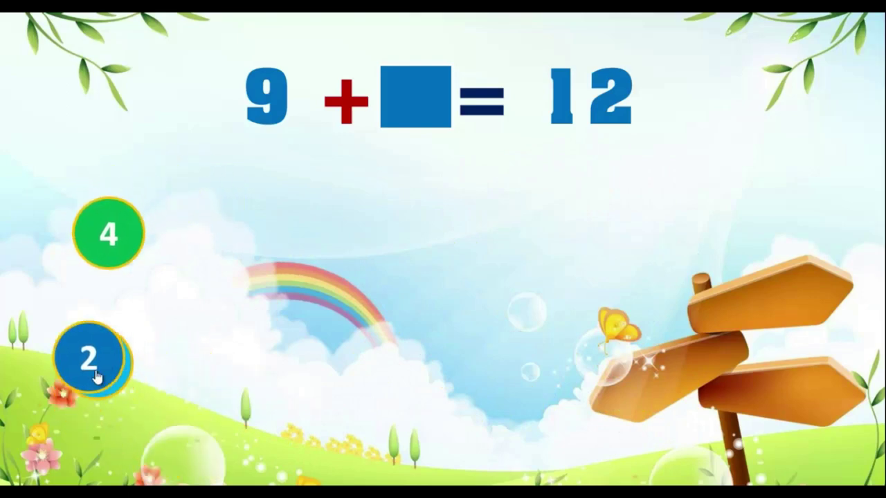
left_click(48, 281)
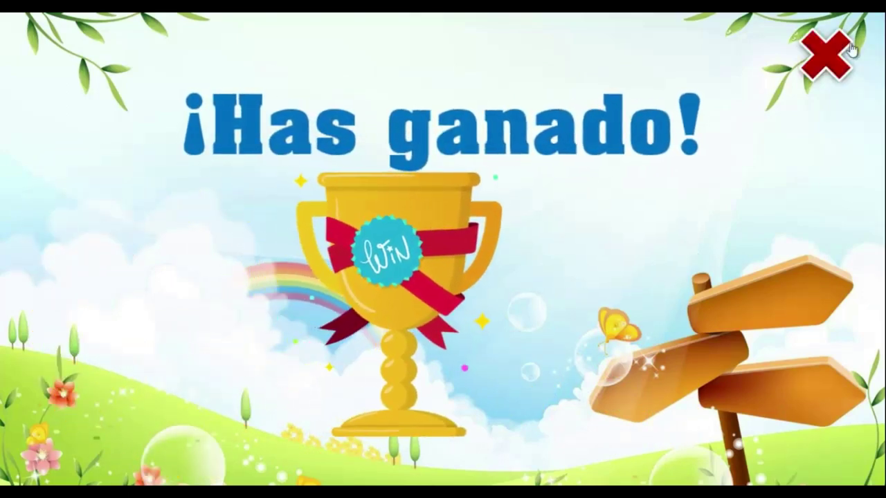
key("Escape")
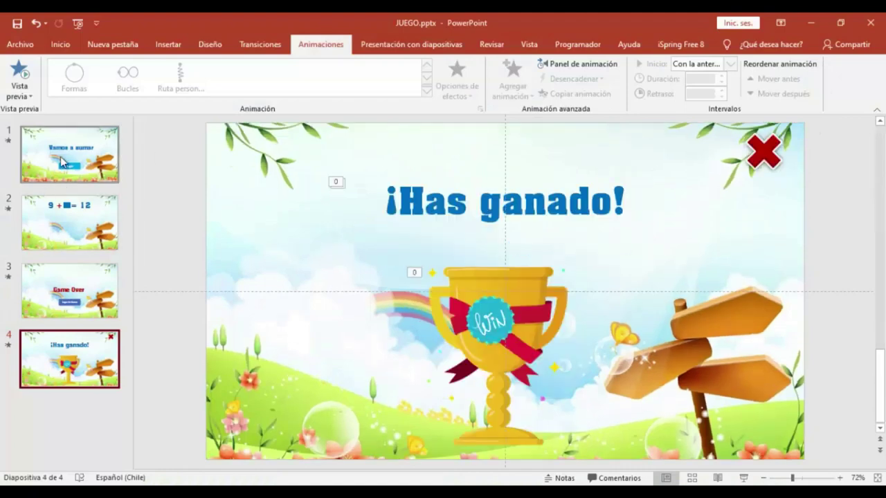
- Replay the quiz through to Game Over, use Jugar de Nuevo, then exit to editing
left_click(40, 227)
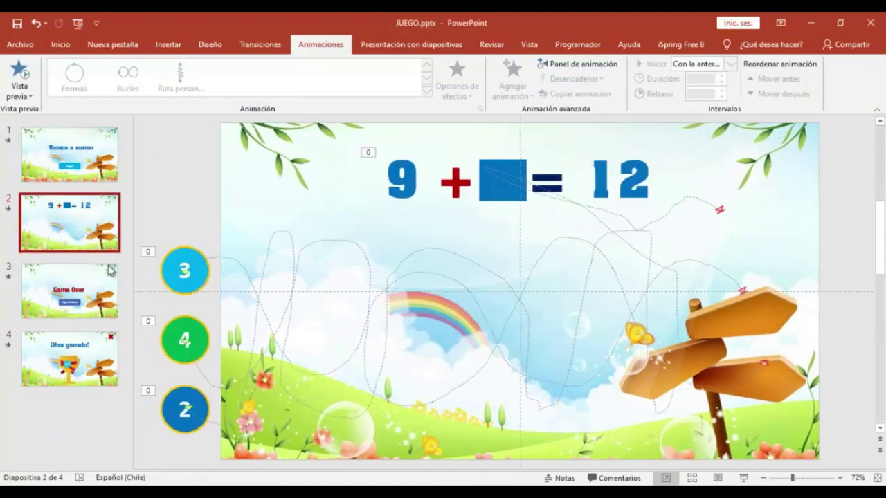
left_click(38, 161)
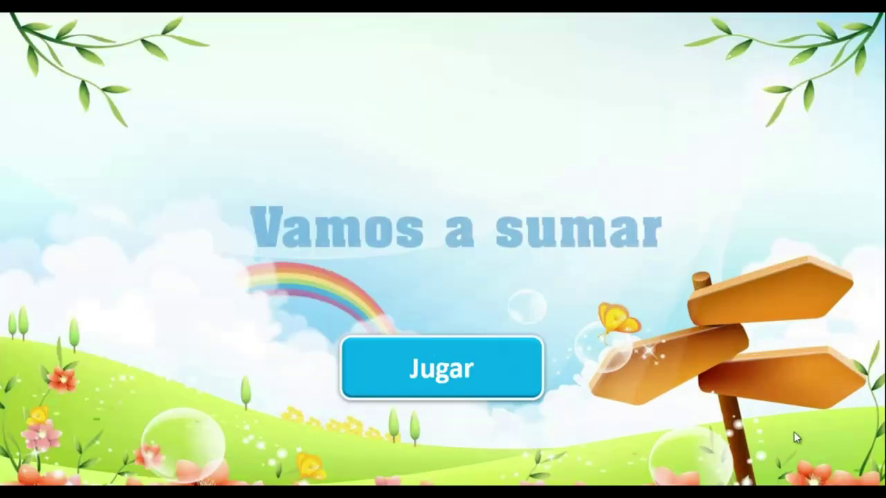
left_click(754, 377)
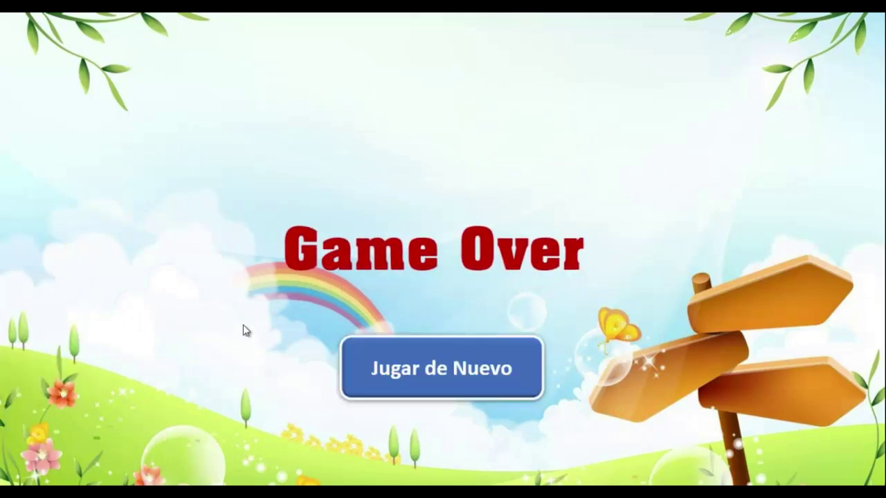
left_click(394, 378)
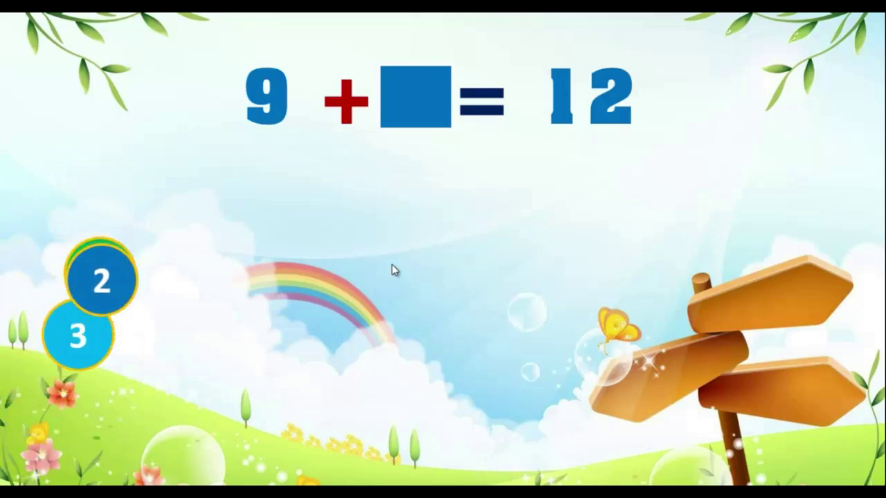
key("Escape")
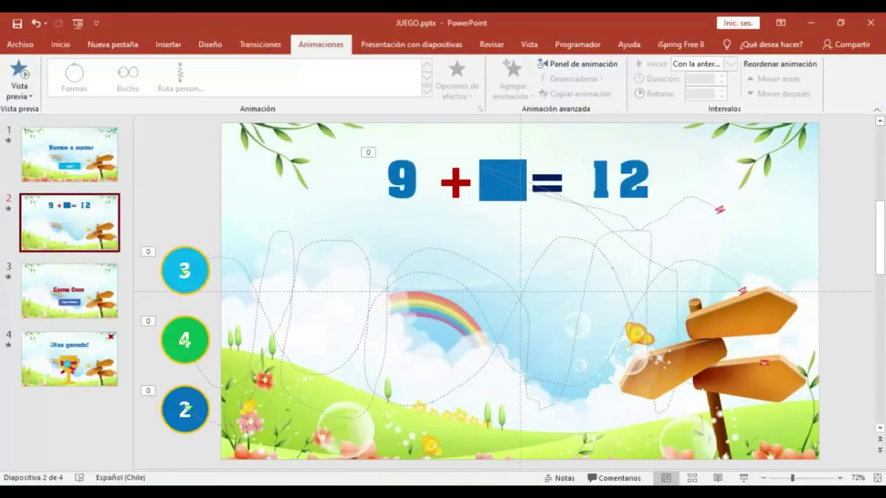
- Switch to BASE JUEGO and review its title, equation and Game Over slides, ending on Vamos a sumar
mouse_move(365, 493)
left_click(461, 449)
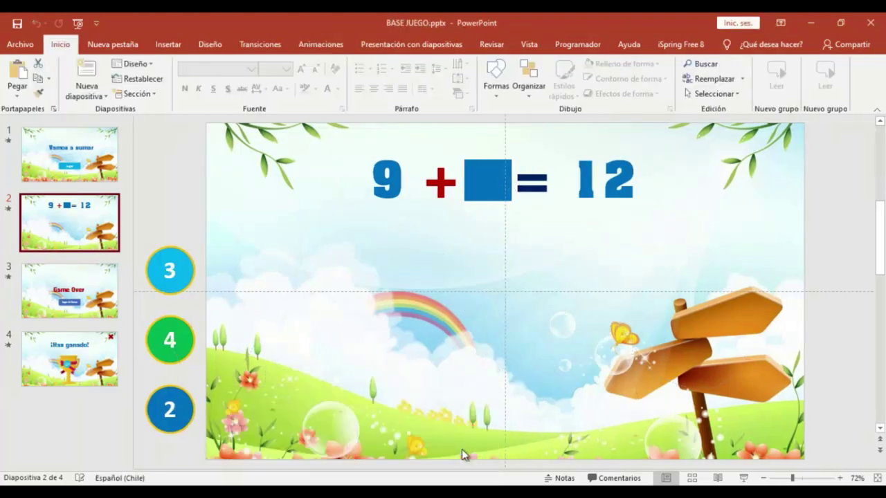
left_click(40, 155)
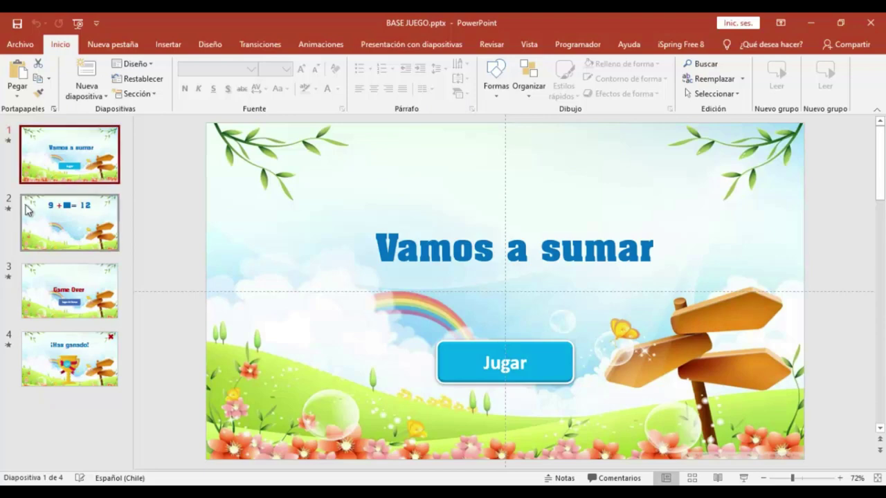
left_click(43, 225)
left_click(48, 277)
left_click(53, 160)
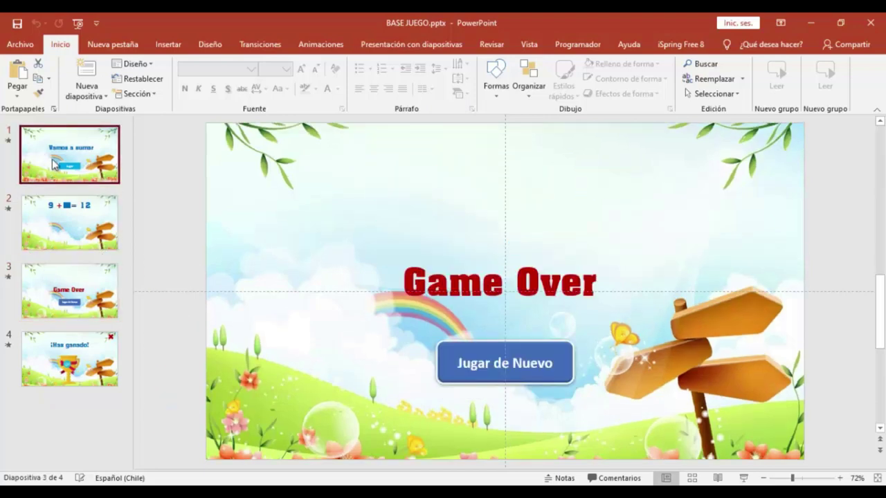
left_click(43, 233)
left_click(38, 276)
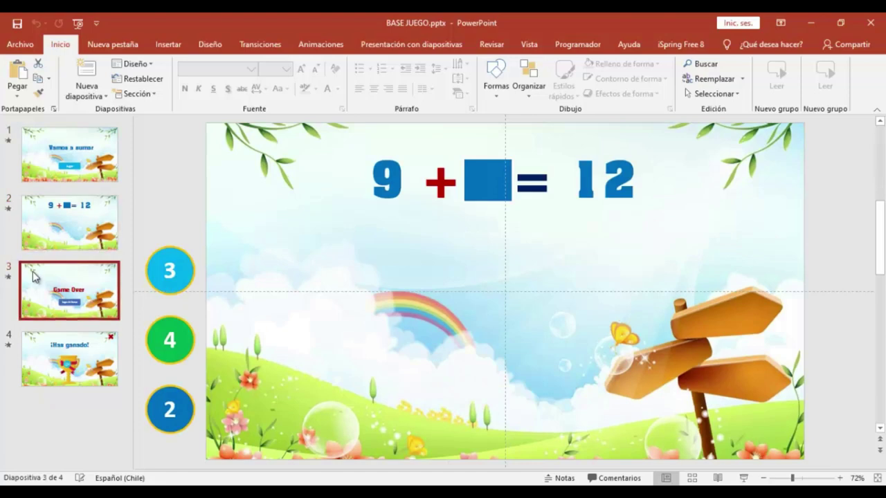
left_click(47, 157)
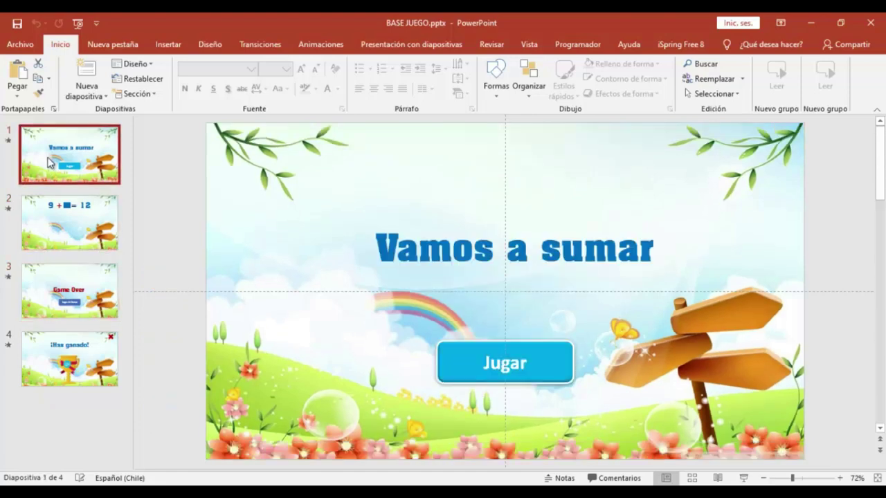
left_click(443, 346)
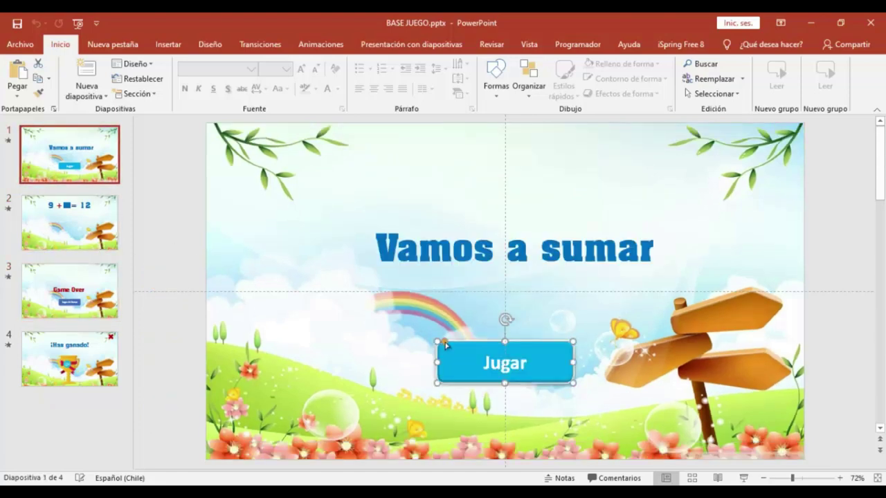
left_click(39, 133)
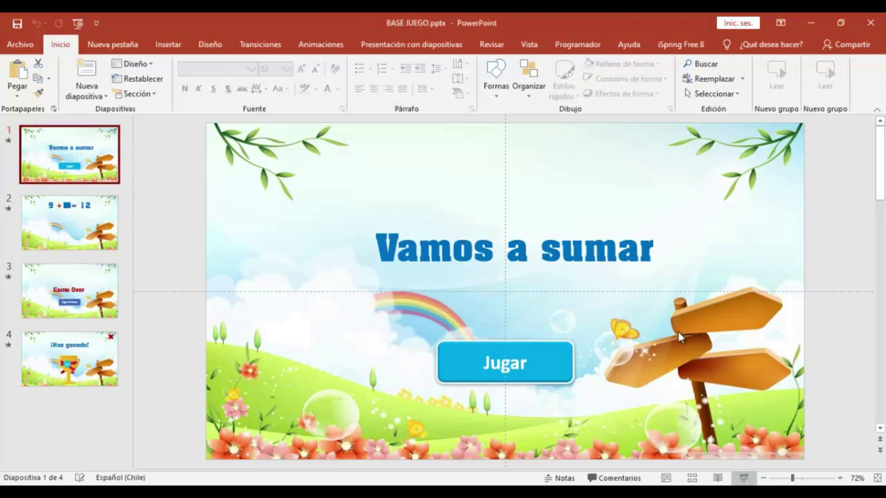
- Run BASE JUEGO from the title through the equation, Game Over and ¡Has ganado! slides, then return to slide 1
key("F5")
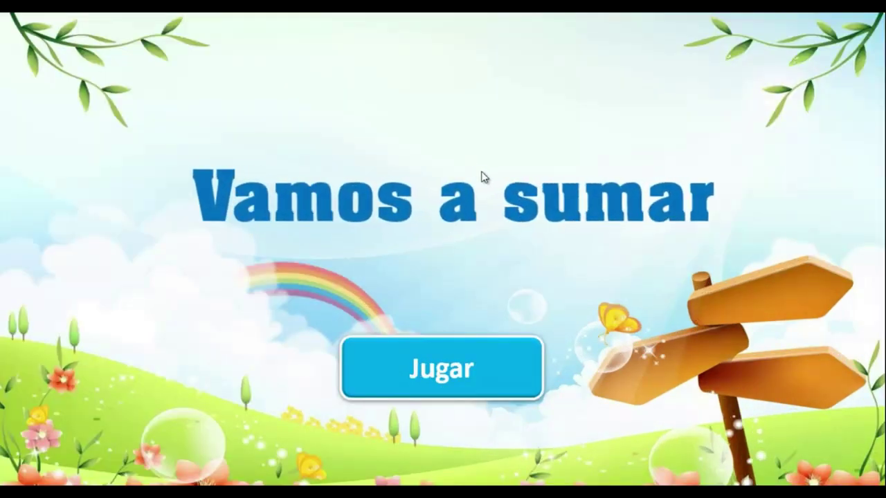
key("Right")
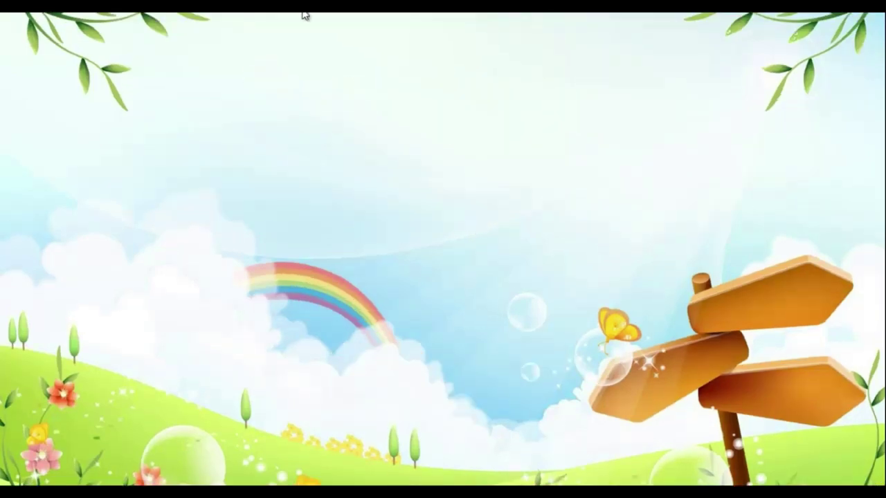
key("Right")
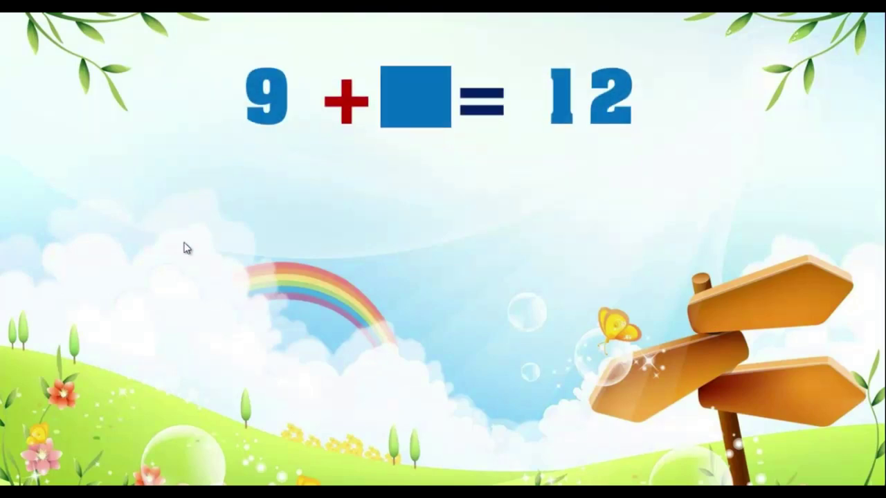
key("Right")
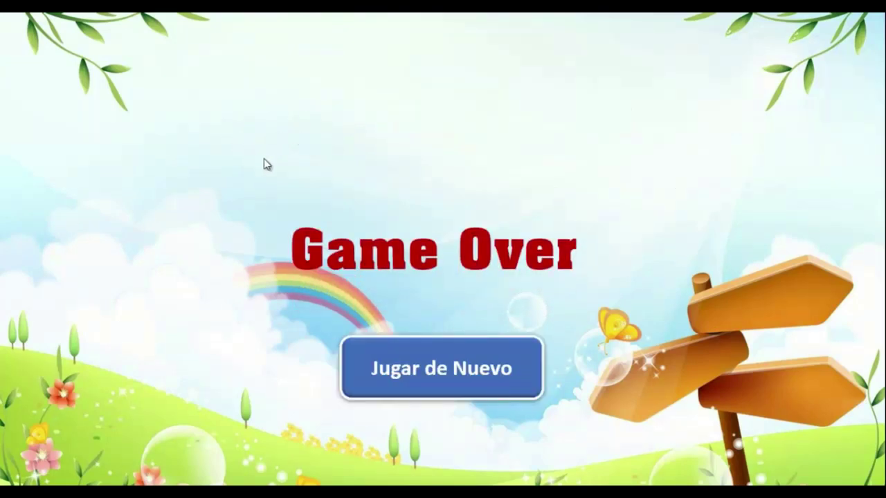
key("Right")
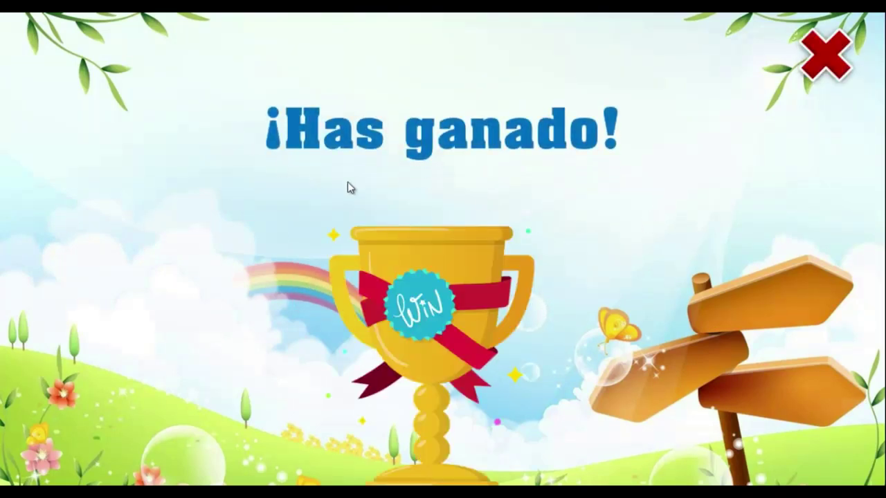
key("Escape")
left_click(72, 155)
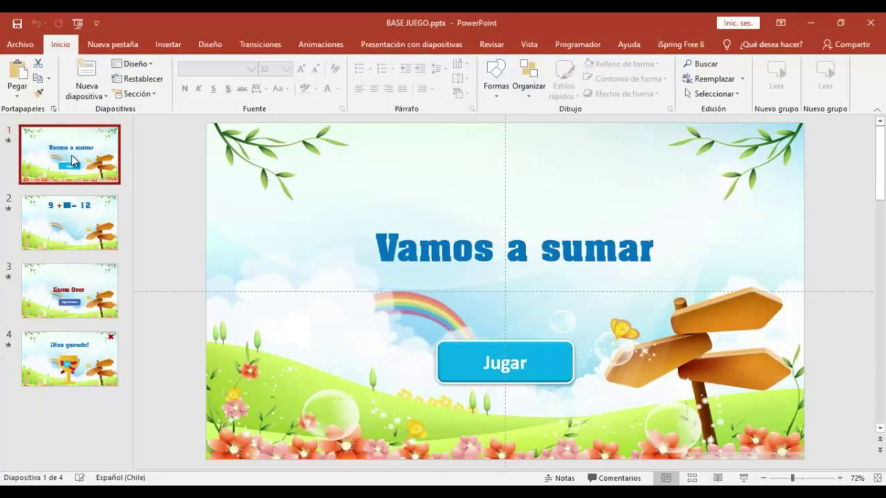
- Set the show type to Examinada en exposición (kiosk) and test it in the slideshow
left_click(389, 43)
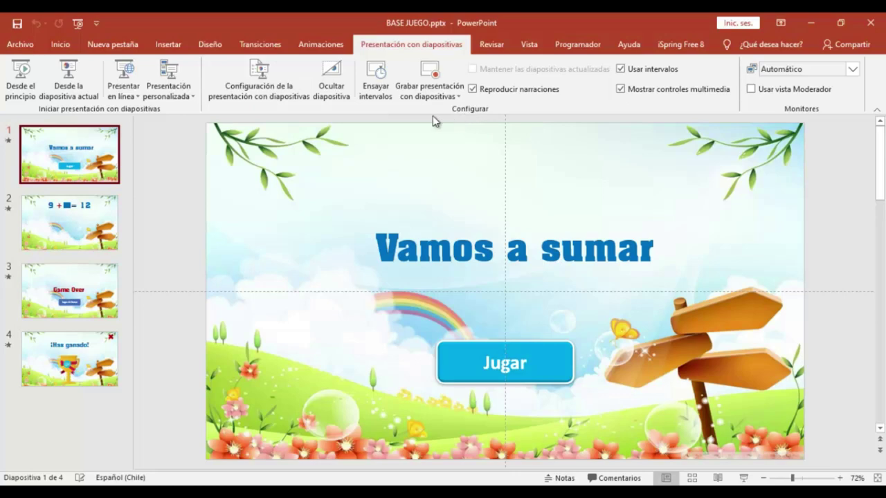
left_click(259, 78)
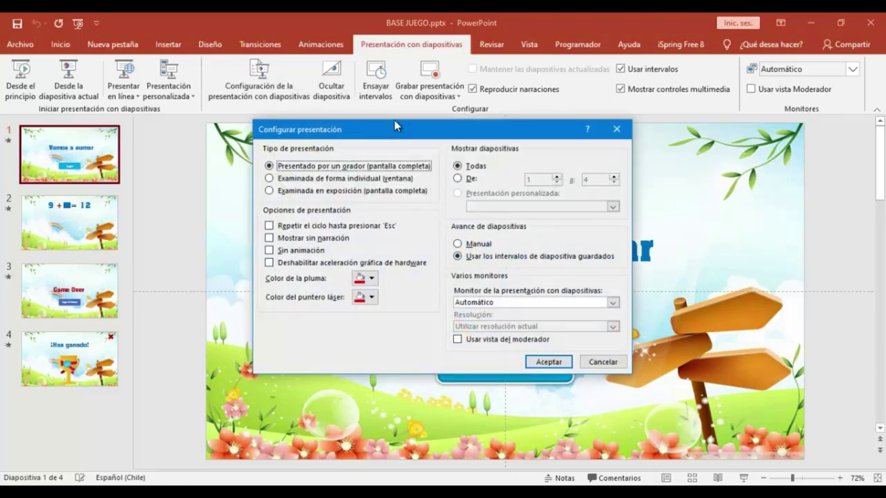
left_click_drag(395, 126, 378, 72)
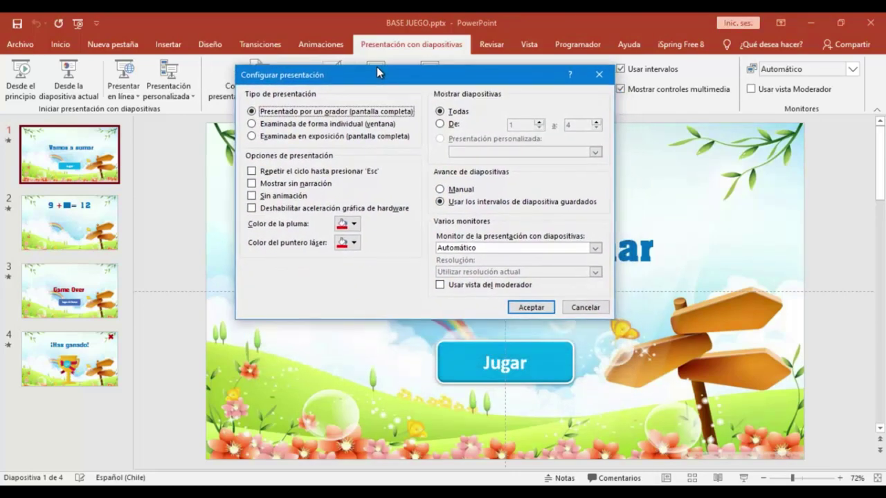
left_click(252, 137)
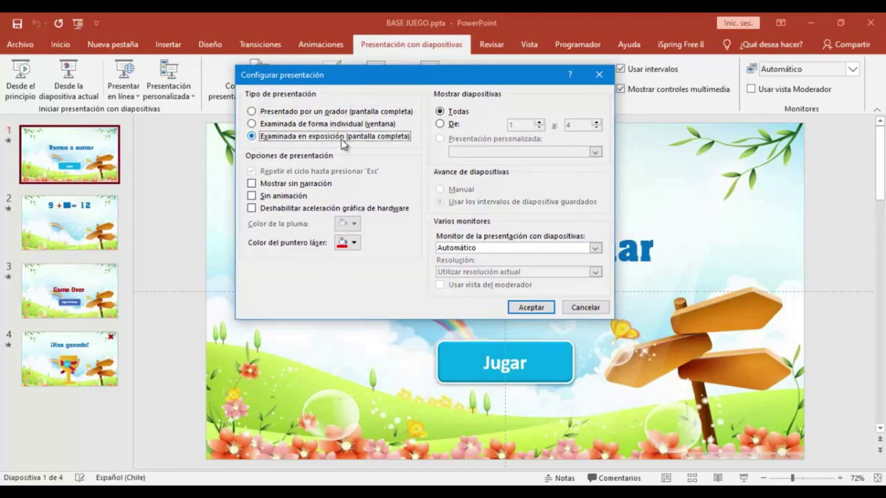
left_click(531, 308)
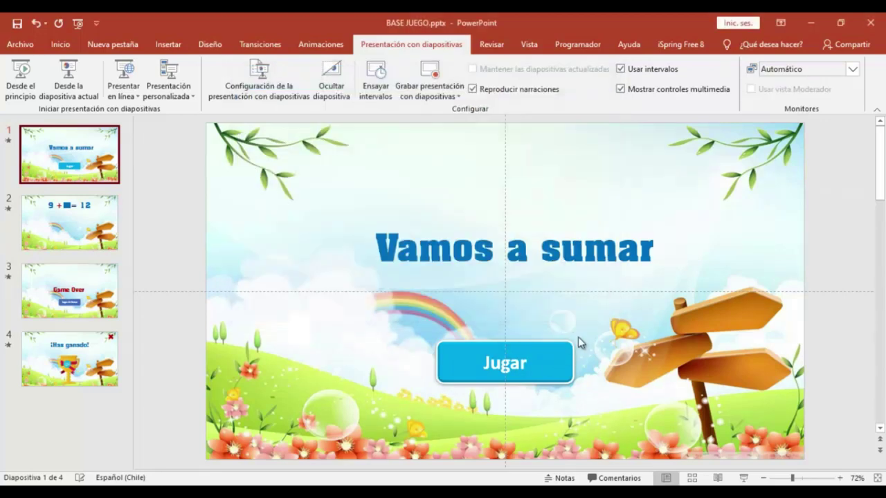
key("F5")
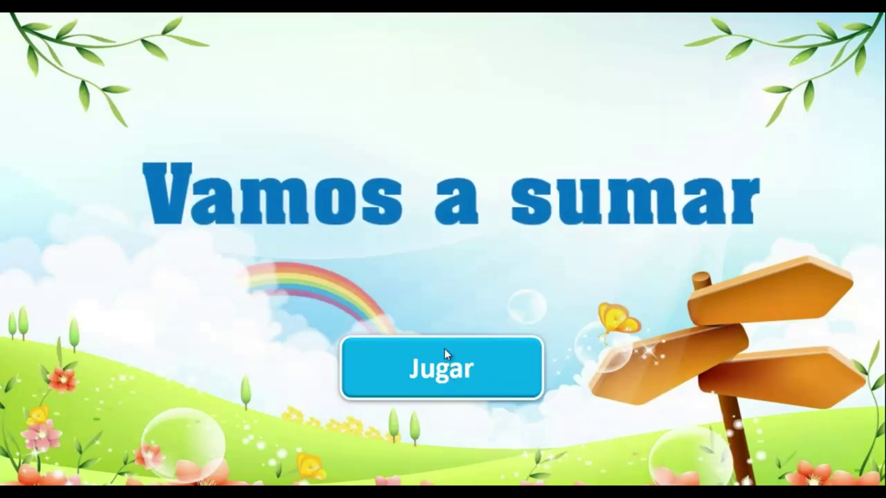
key("Escape")
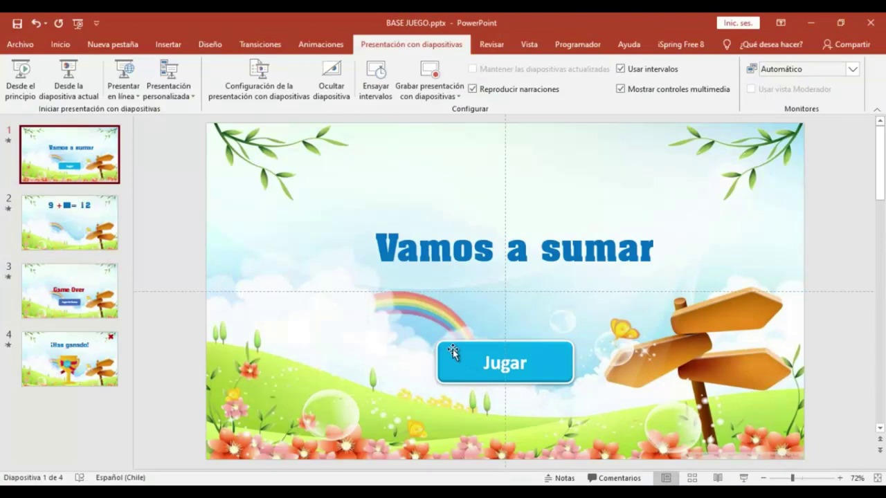
- Give the Jugar button an action hyperlink to Diapositiva 2, then go to the Game Over slide
left_click(453, 351)
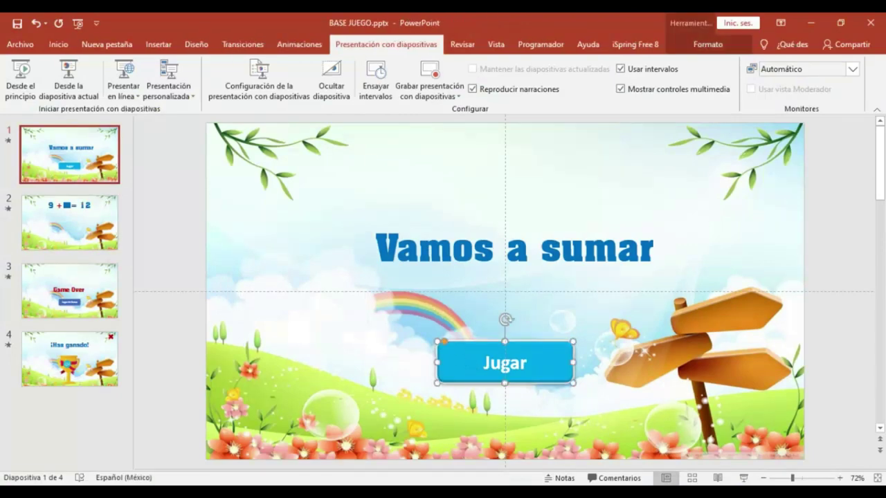
left_click(157, 45)
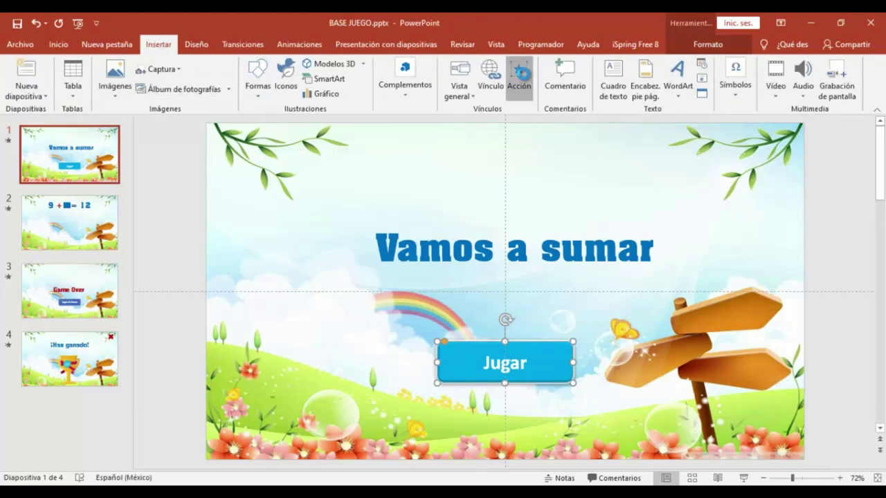
left_click(519, 76)
left_click(352, 200)
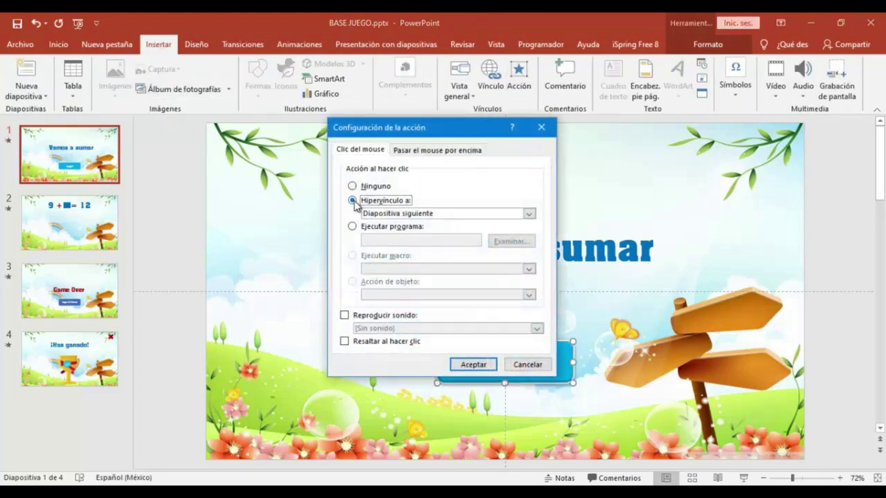
left_click_drag(446, 133, 439, 109)
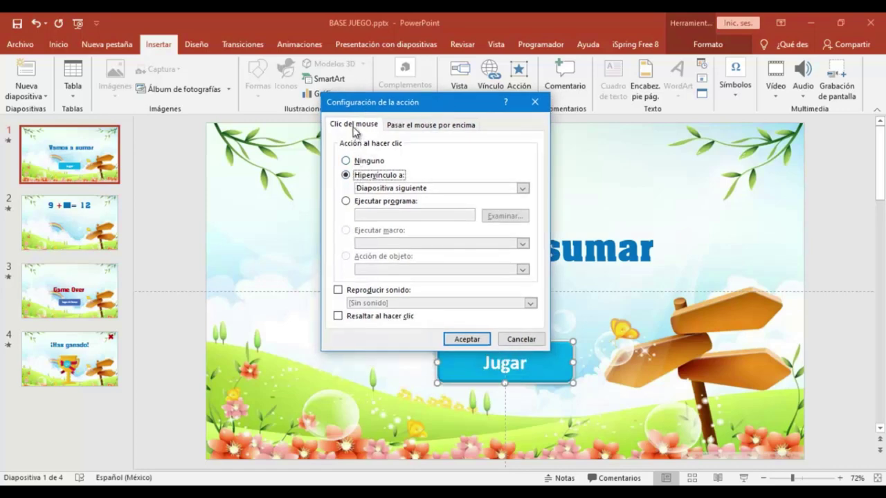
left_click(522, 189)
left_click(376, 287)
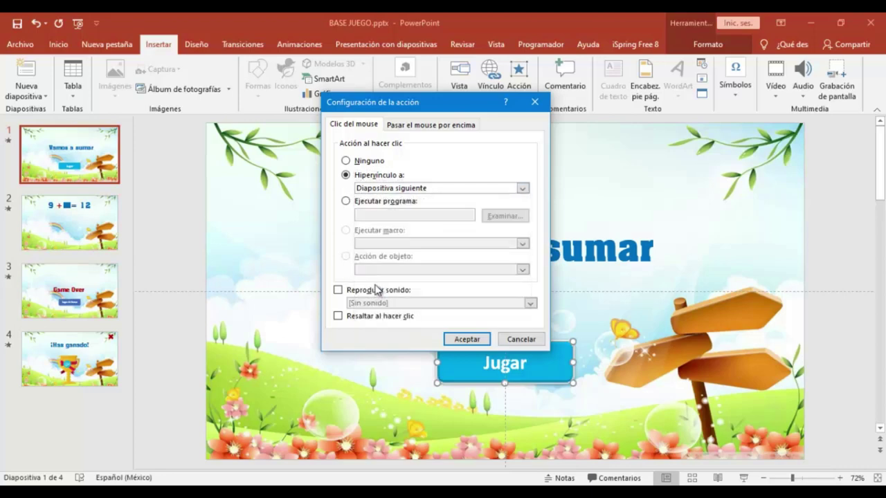
left_click(318, 178)
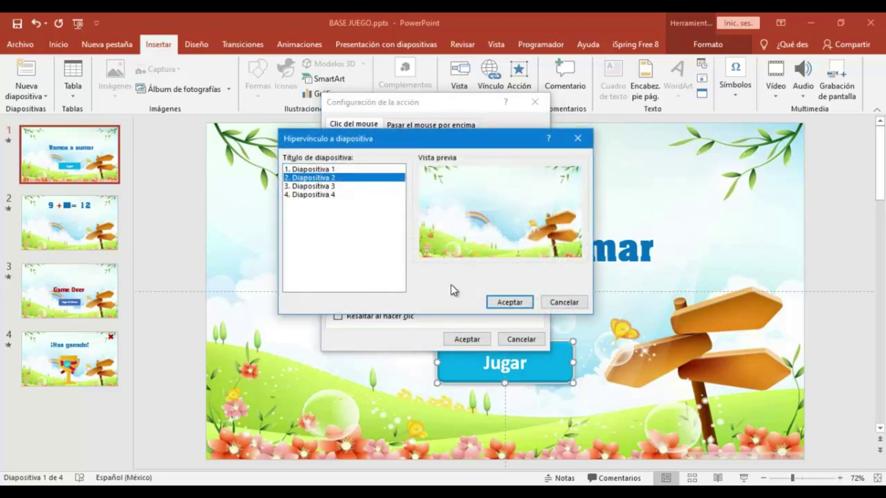
left_click(503, 303)
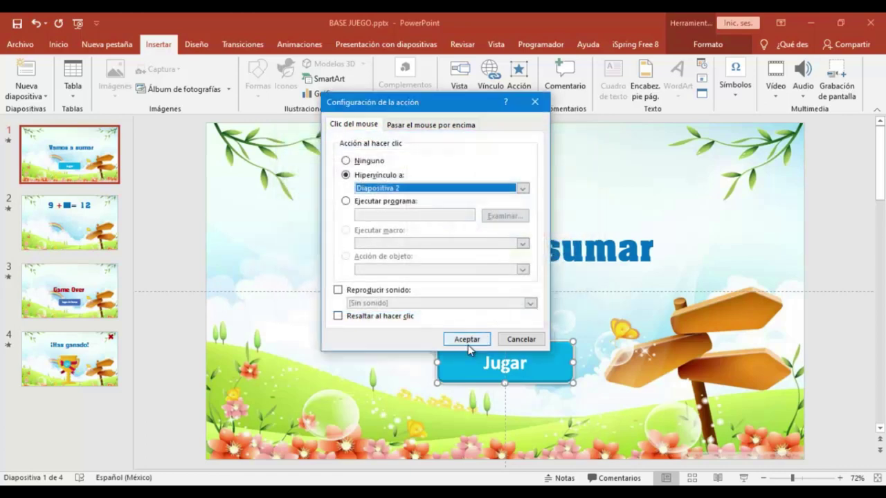
left_click(467, 340)
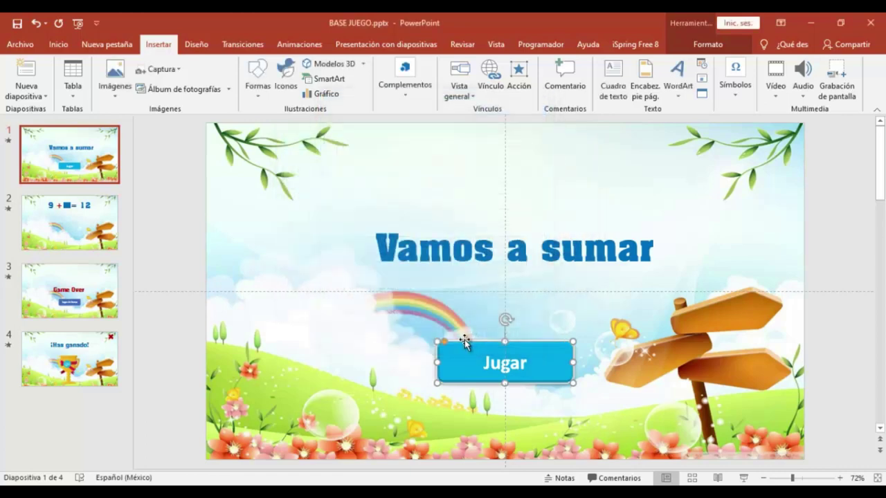
left_click(50, 285)
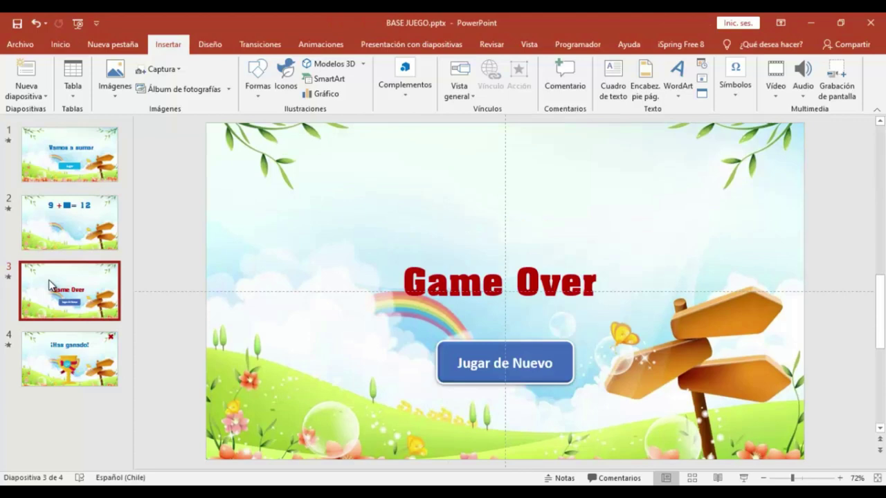
- Hyperlink Jugar de Nuevo to Diapositiva 2, then go to the ¡Has ganado! slide
left_click(443, 352)
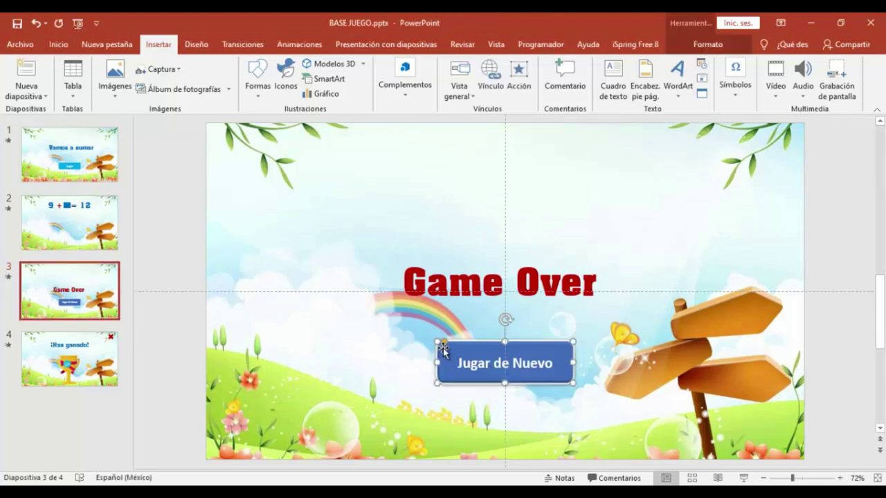
left_click(520, 75)
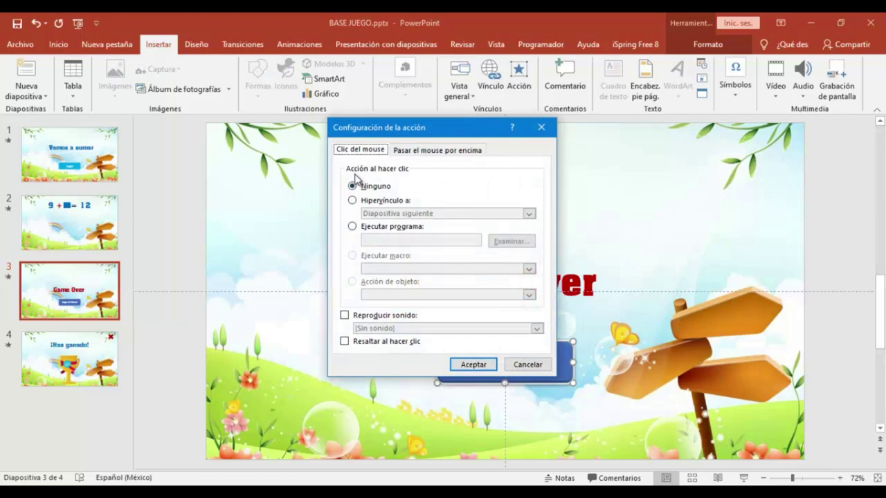
left_click(353, 201)
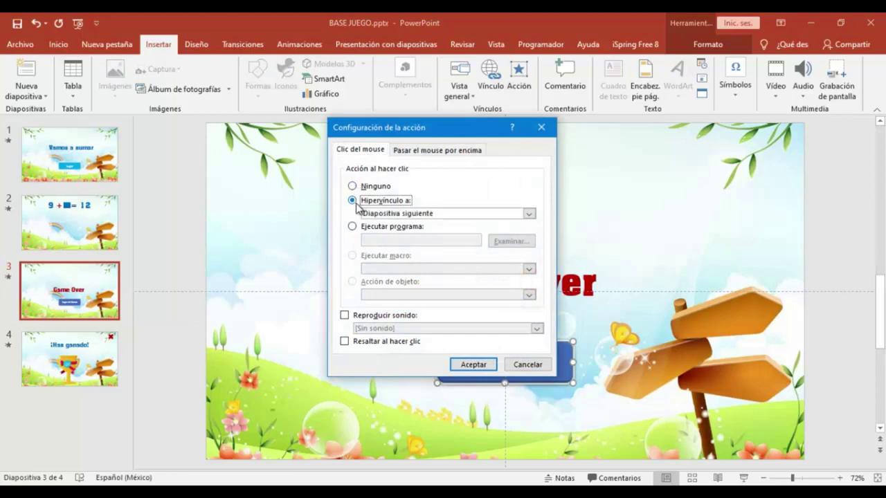
left_click(529, 215)
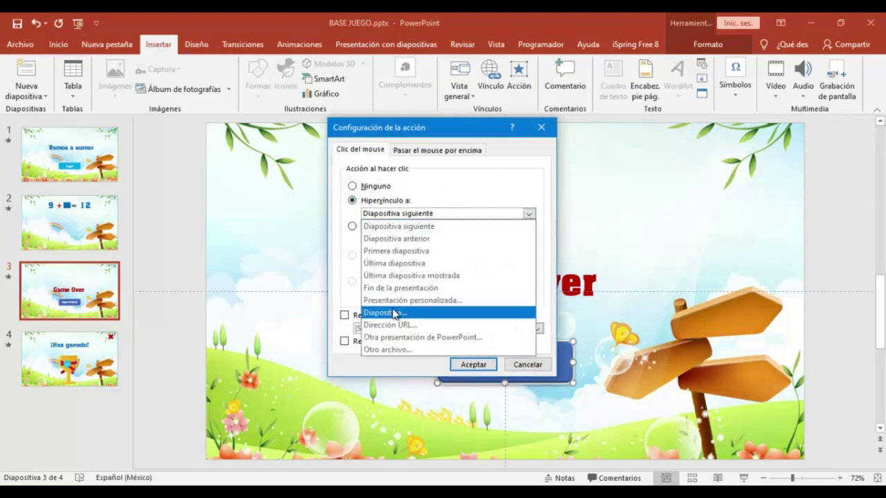
left_click(394, 313)
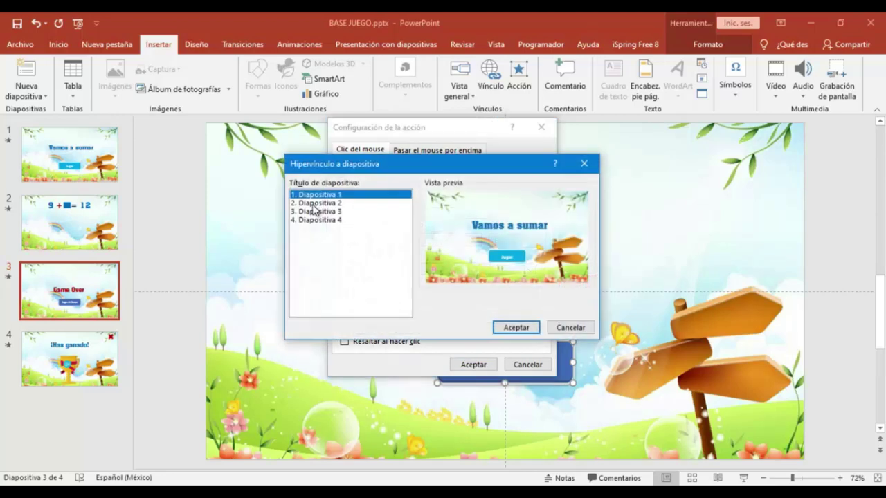
left_click(313, 204)
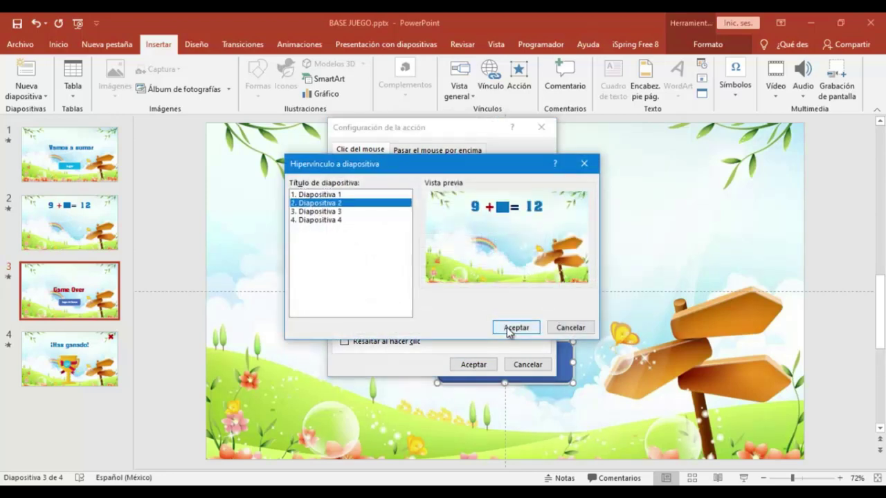
left_click(516, 328)
left_click(470, 365)
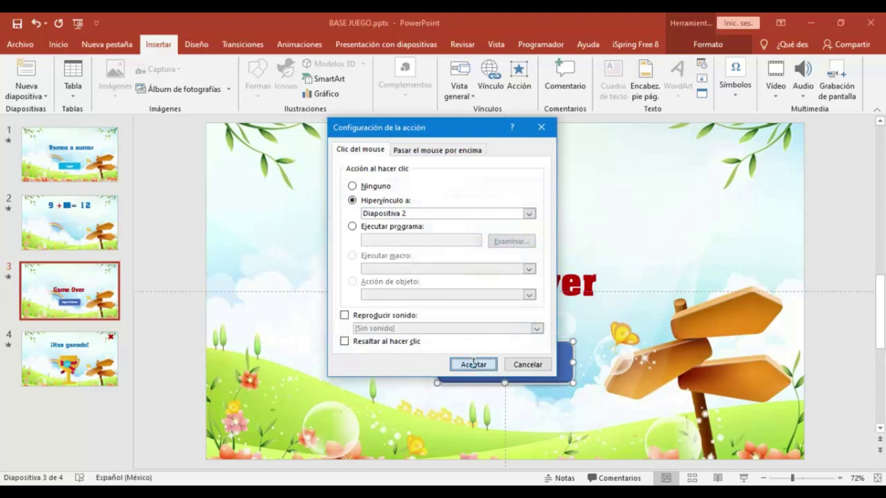
left_click(52, 346)
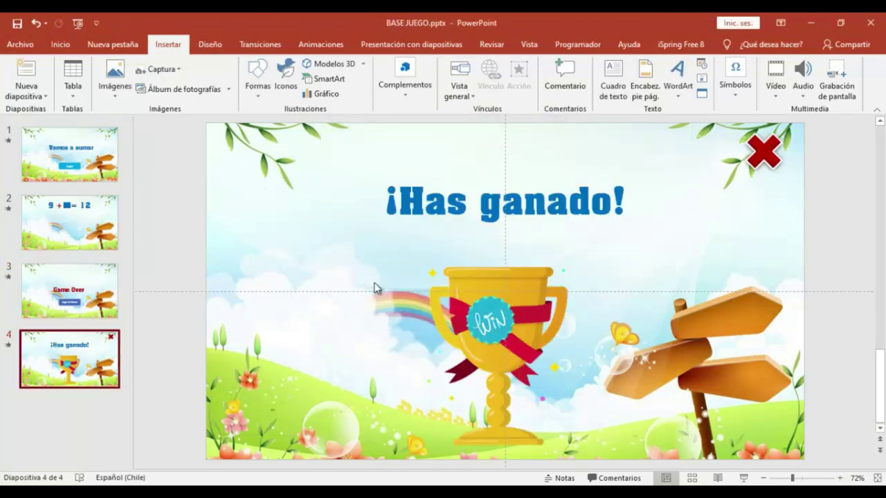
- Give the red X an action hyperlink to Fin de la presentación
left_click(766, 144)
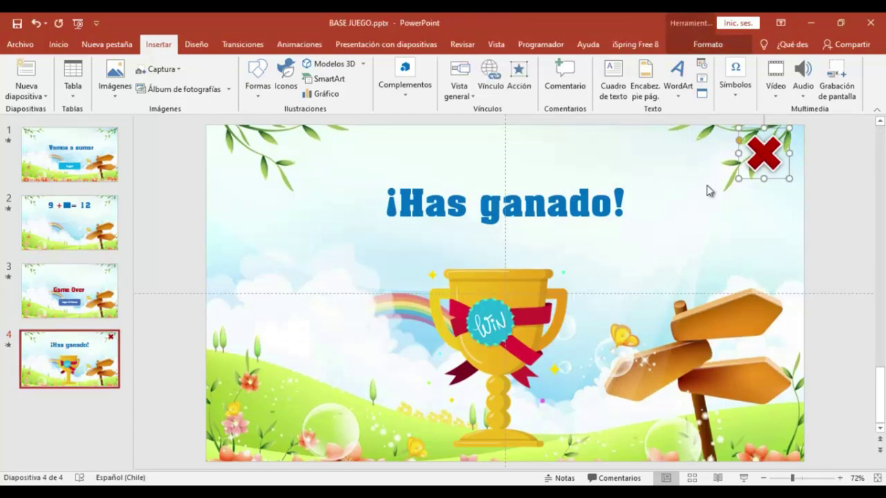
left_click(524, 74)
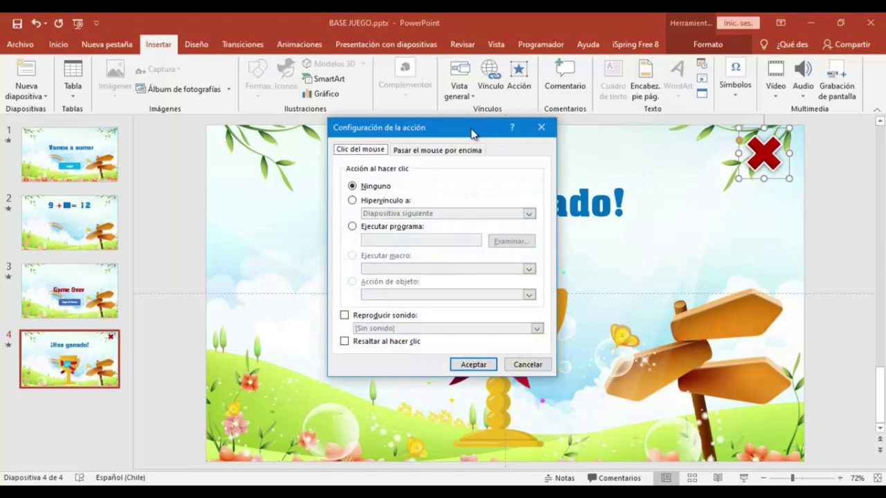
left_click_drag(475, 132, 498, 128)
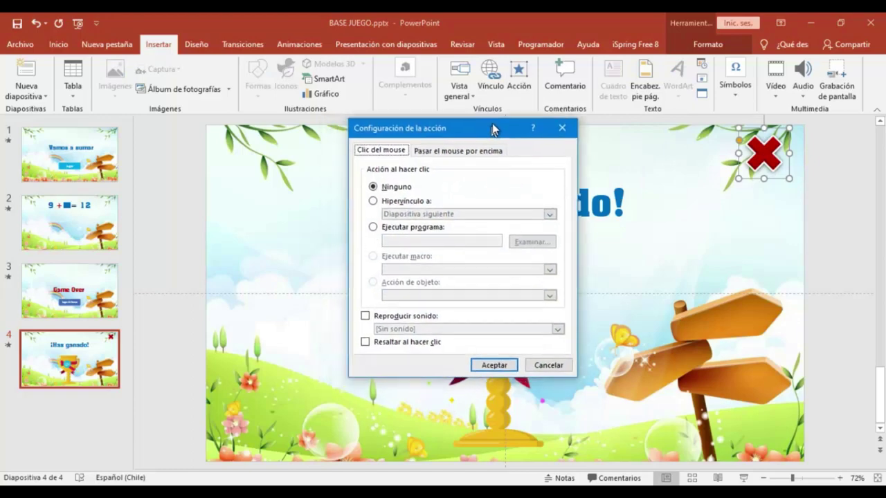
left_click(380, 197)
left_click(552, 210)
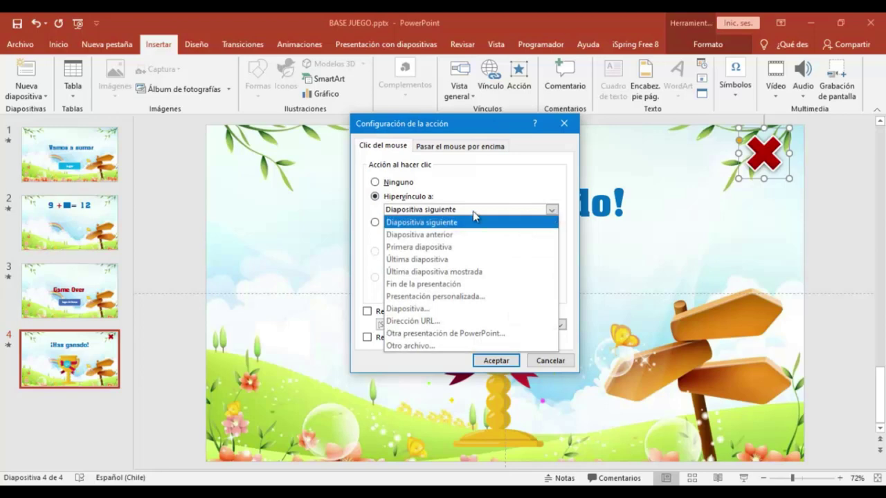
left_click(398, 285)
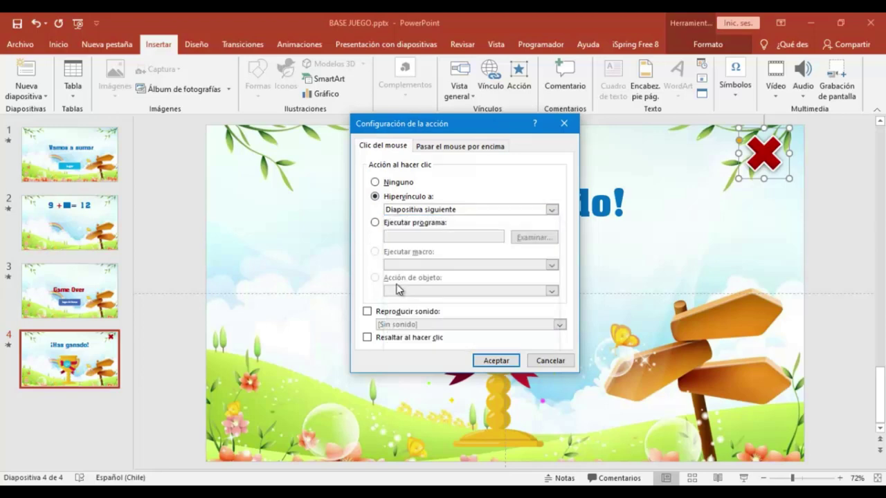
left_click(489, 361)
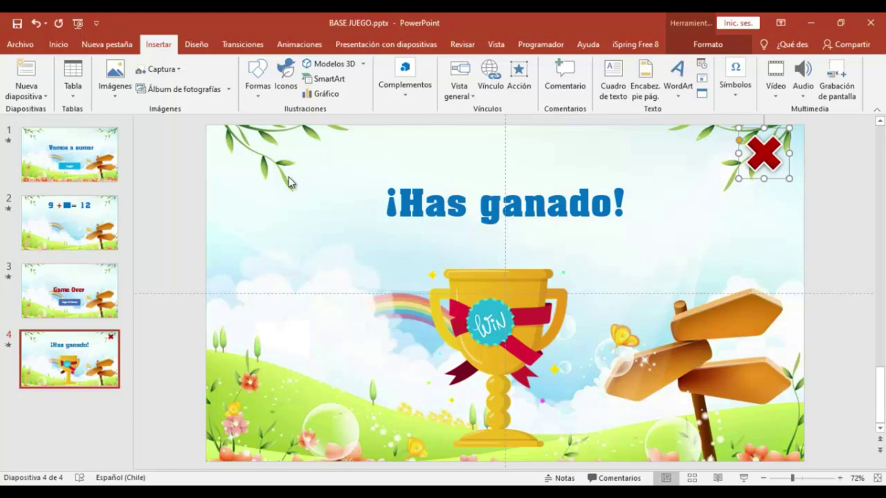
left_click(242, 43)
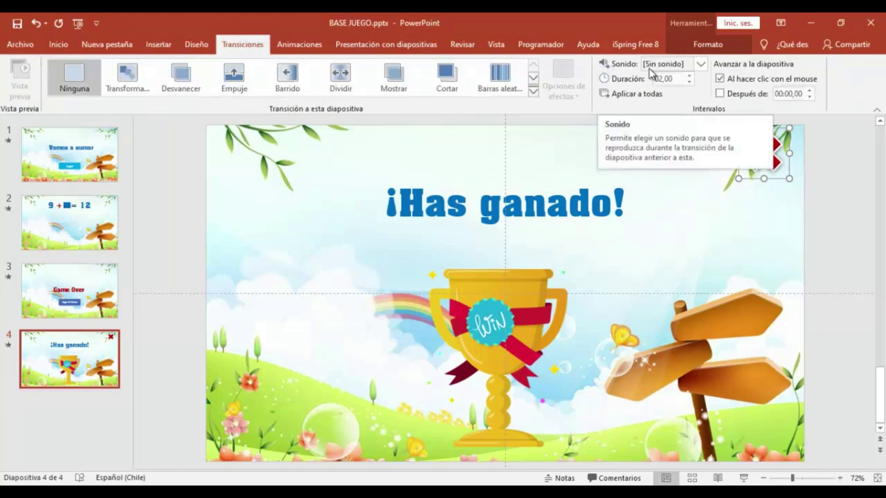
- Add the Aplauso sound to the ¡Has ganado! slide and review all four slides, ending on the question slide
left_click(701, 66)
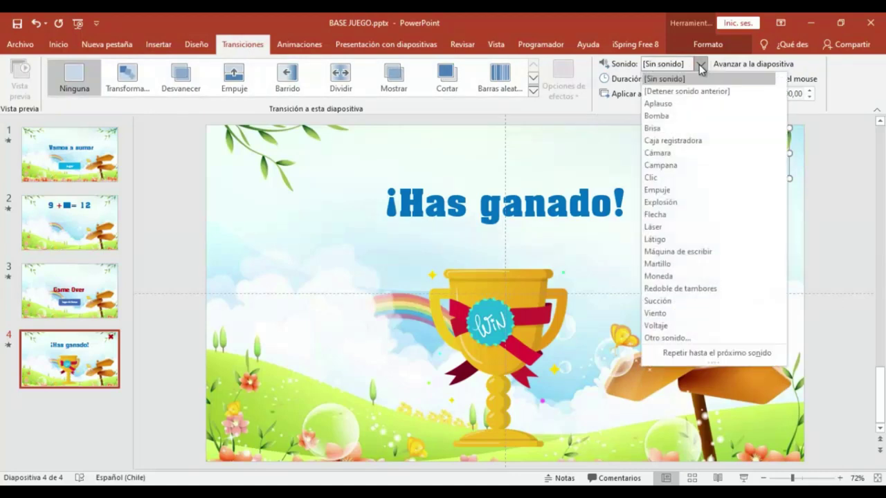
left_click(654, 104)
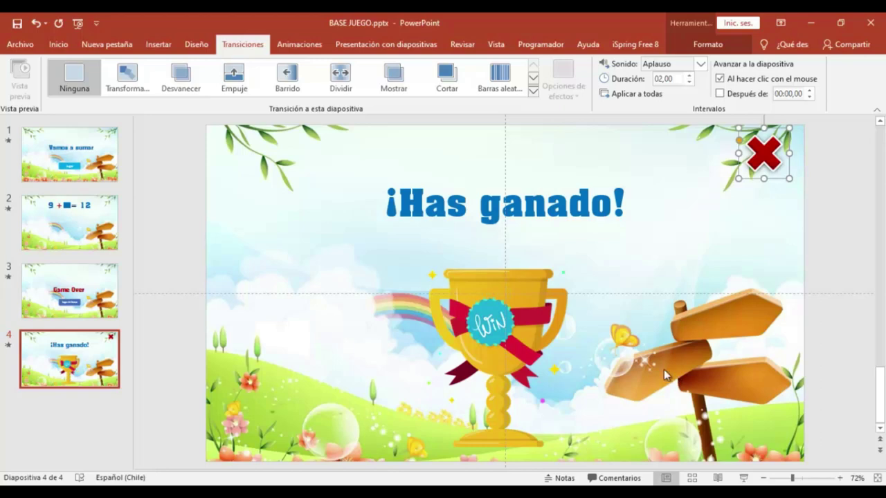
left_click(33, 175)
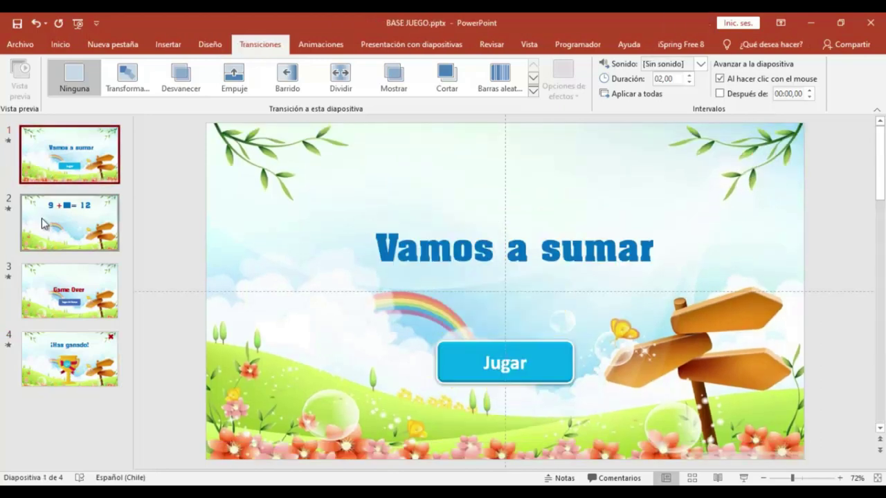
left_click(41, 220)
left_click(33, 281)
left_click(52, 352)
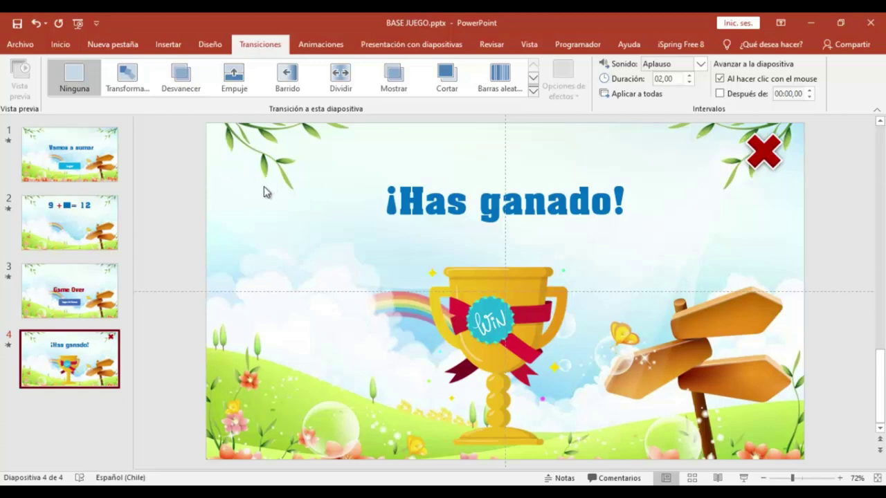
left_click(31, 211)
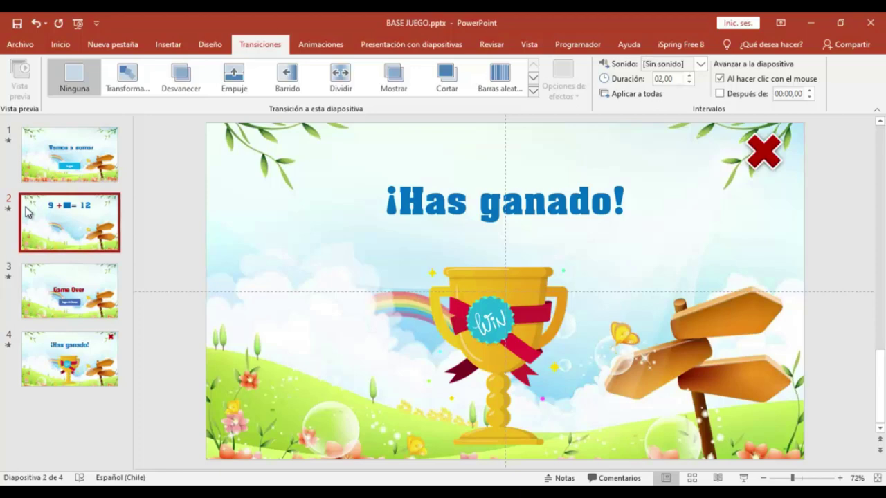
- Apply a Ruta personalizada motion path animation to answer circle 3
left_click(167, 251)
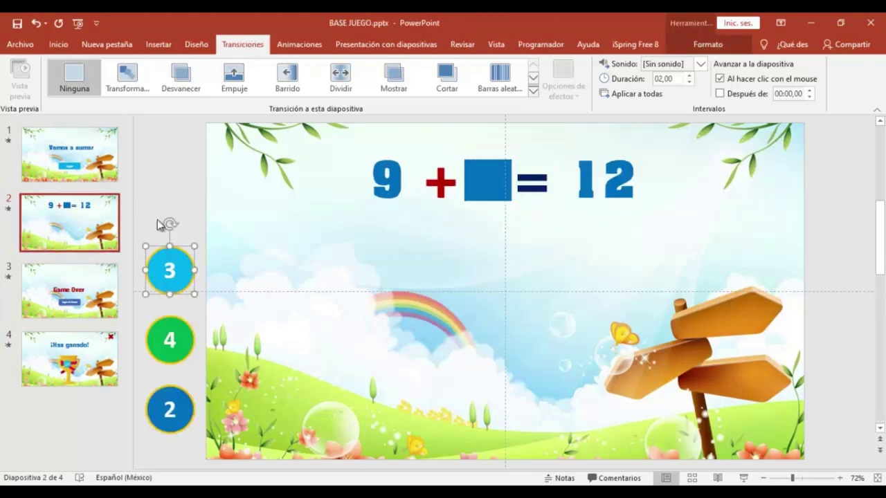
left_click(294, 44)
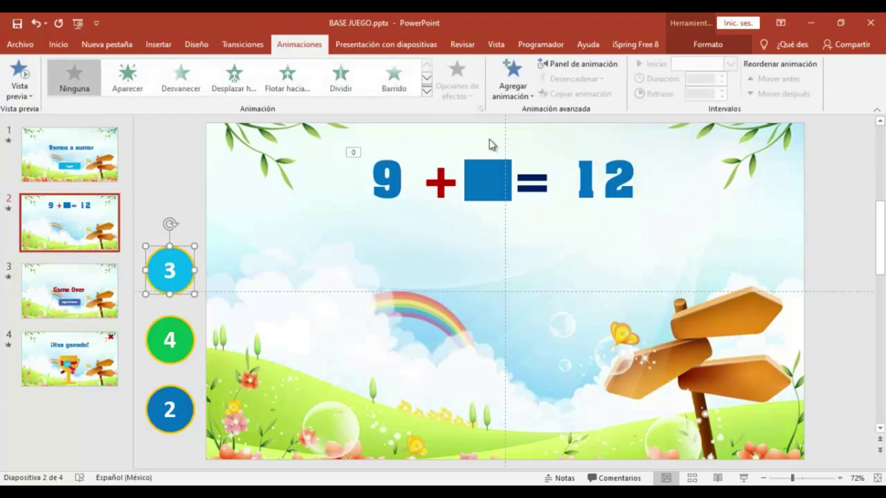
left_click(427, 92)
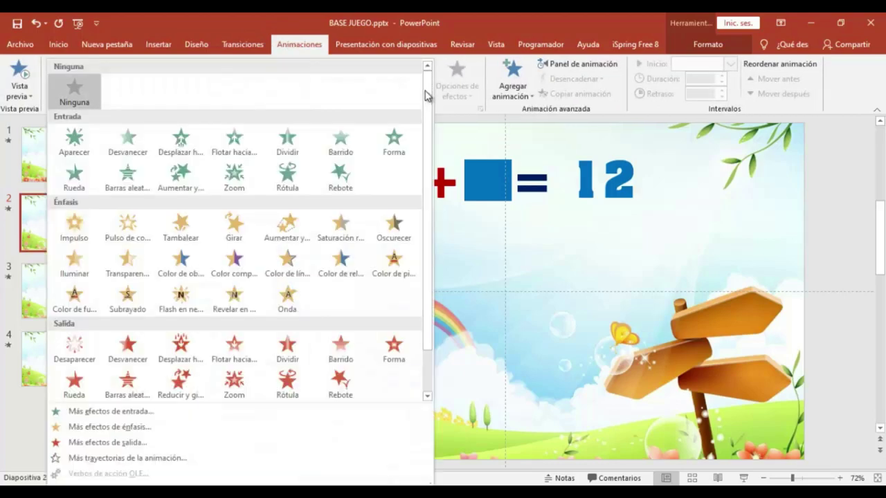
scroll(386, 127, "down", 1)
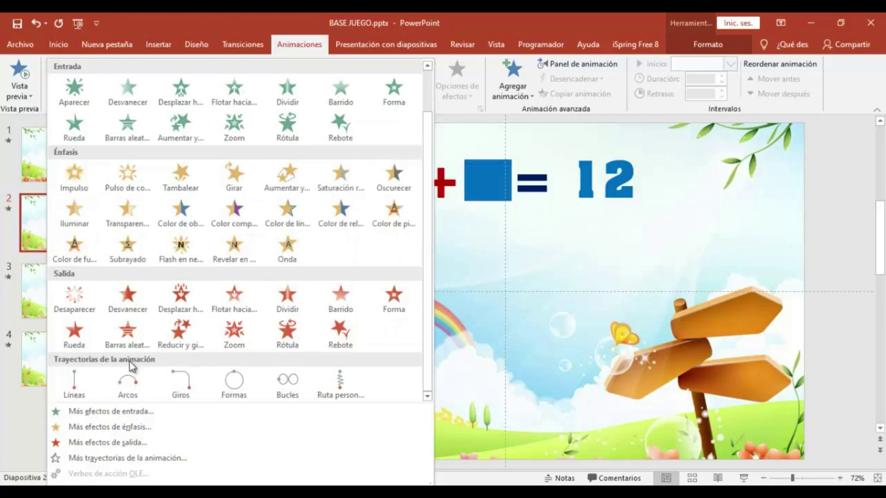
left_click(339, 382)
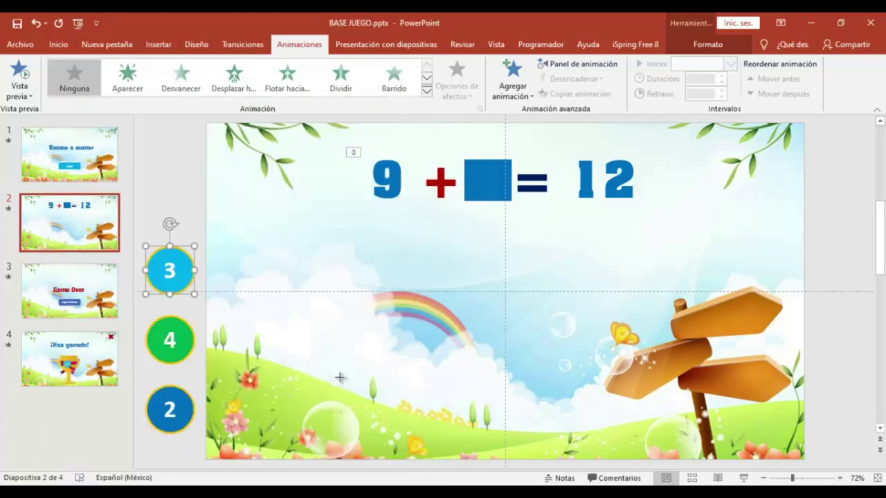
- Draw the wavy path from circle 3 down, over the rainbow, and up to the signpost
left_click_drag(175, 263, 254, 360)
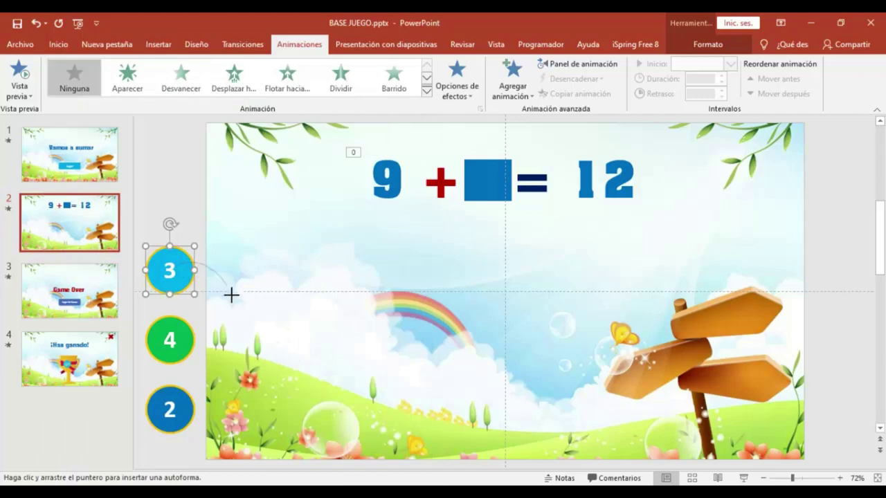
left_click_drag(308, 364, 638, 365)
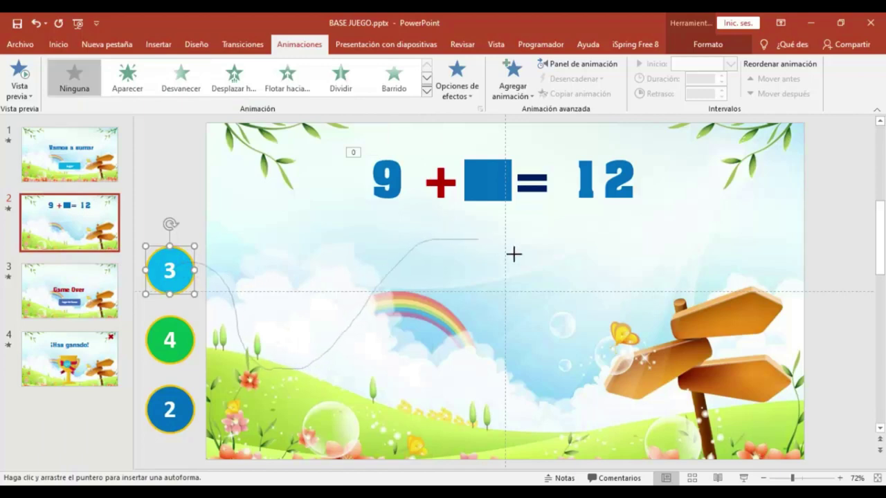
left_click_drag(751, 279, 767, 260)
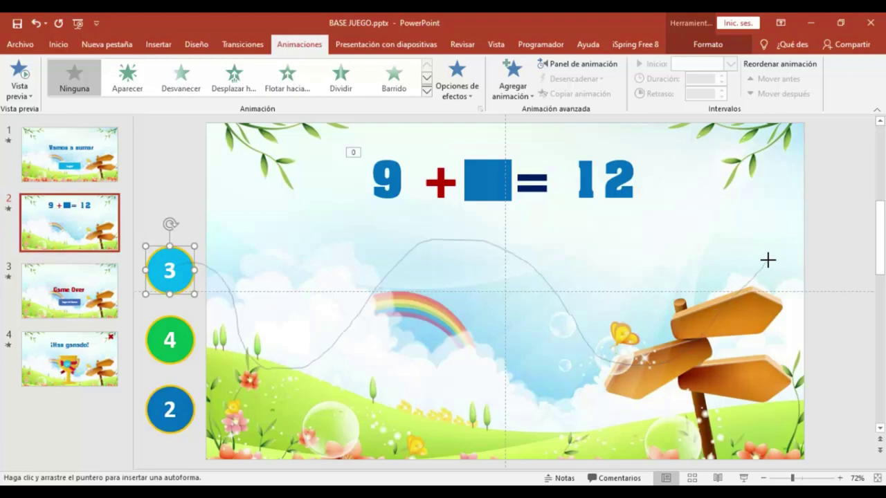
left_click_drag(768, 261, 769, 260)
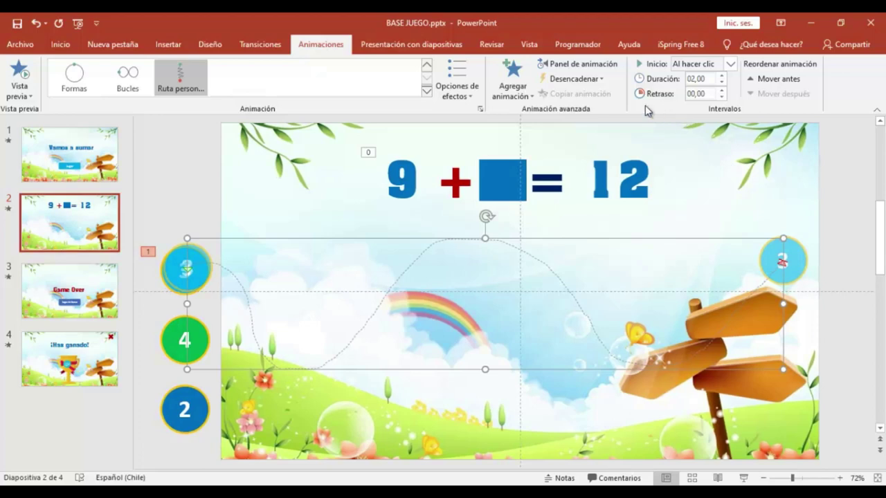
- Set circle 3's path to start Con la anterior and preview the slide in the slideshow
left_click(731, 64)
left_click(688, 89)
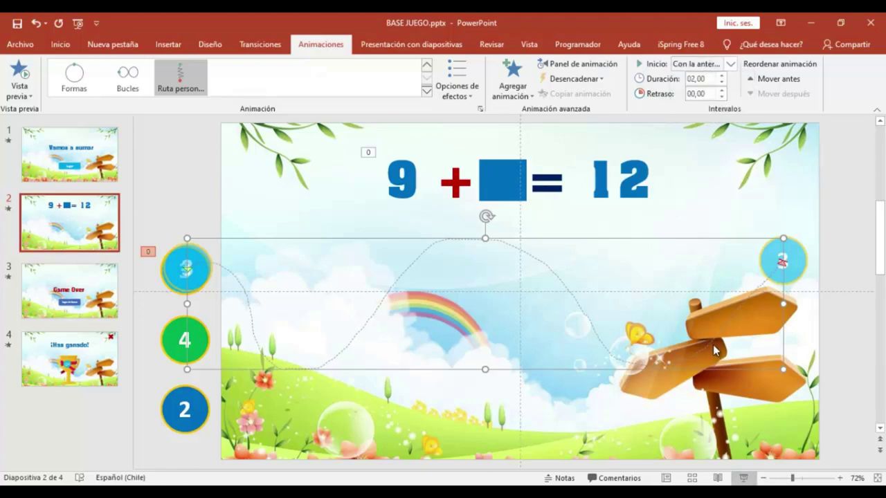
left_click(743, 477)
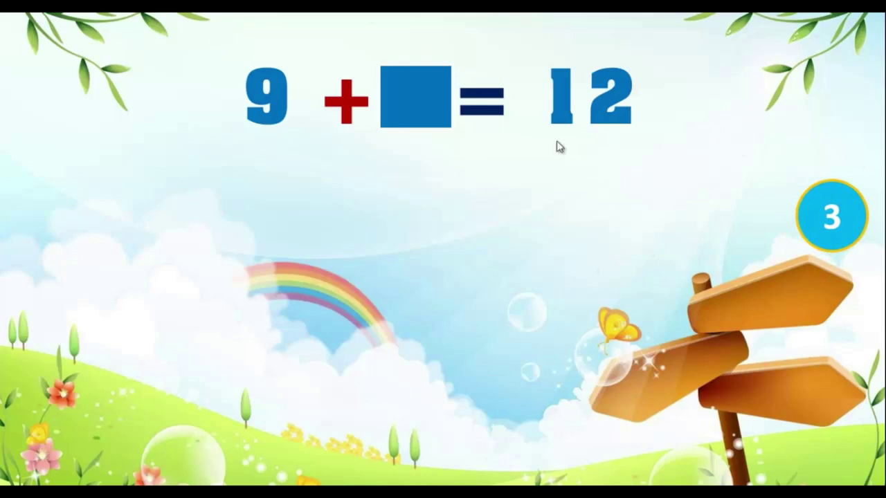
key("Escape")
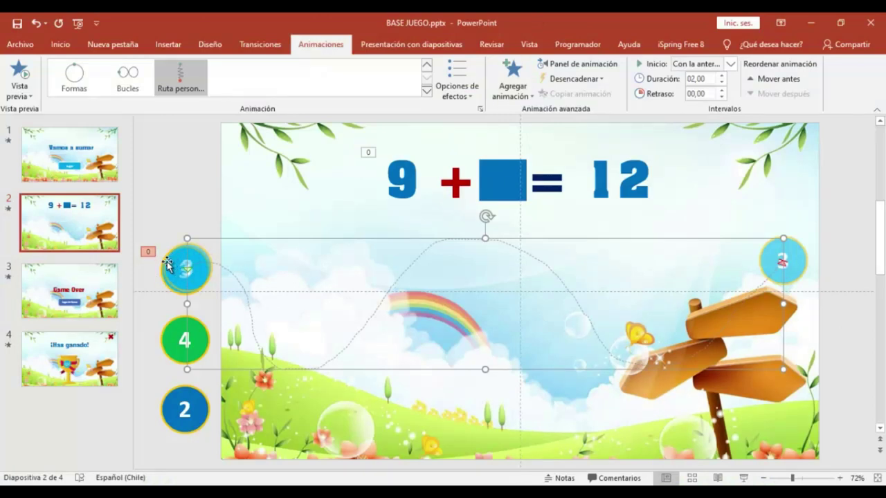
- In Intervalos for Elipse 4: 3, set Duración to 8 and Repetir to 'Hasta el final de la diapositiva'
left_click(580, 64)
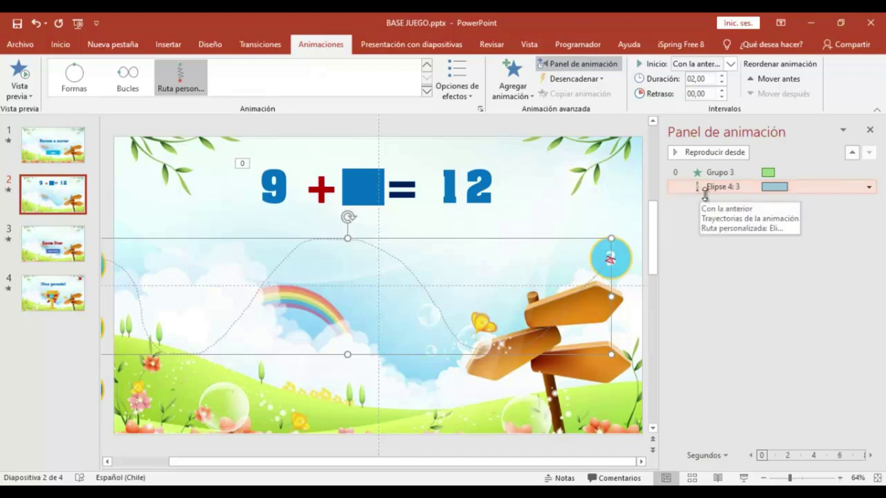
left_click(869, 187)
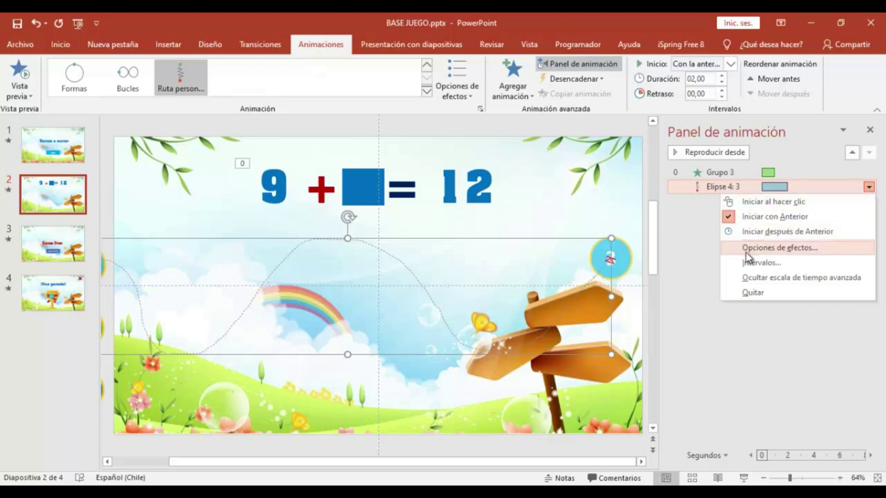
left_click(754, 263)
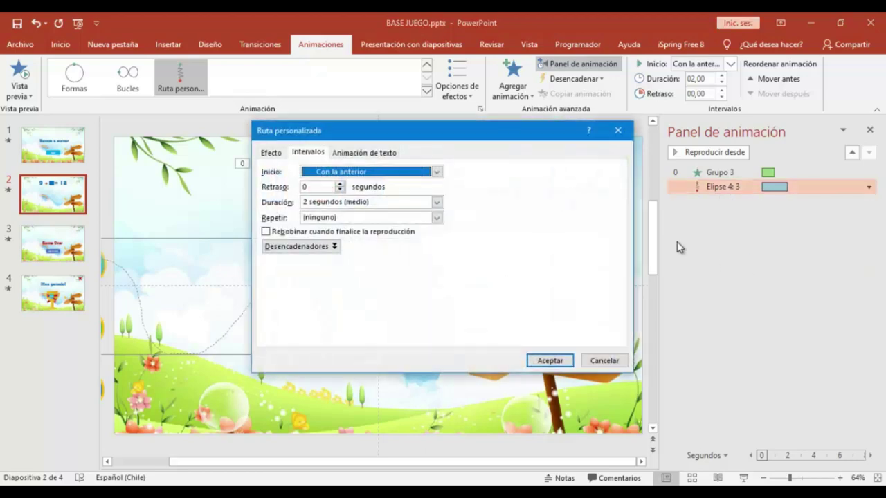
mouse_move(443, 132)
left_mouse_down()
mouse_move(495, 80)
mouse_move(506, 81)
left_mouse_up()
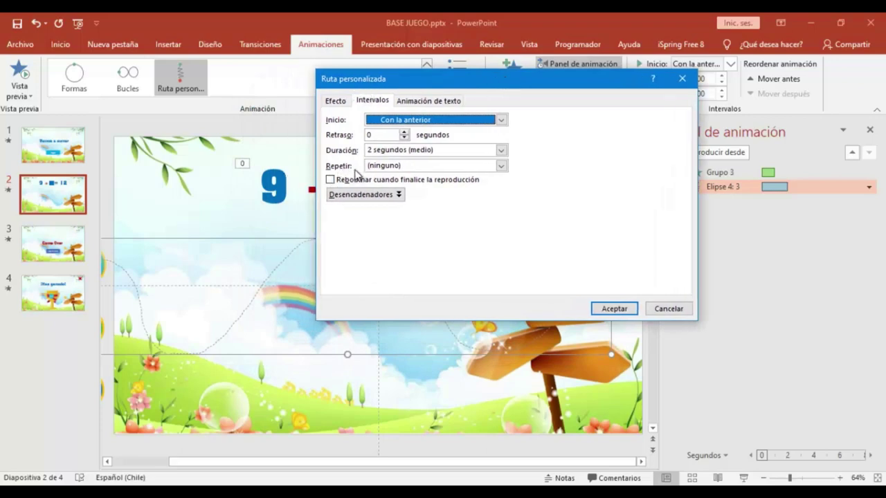
left_click(501, 167)
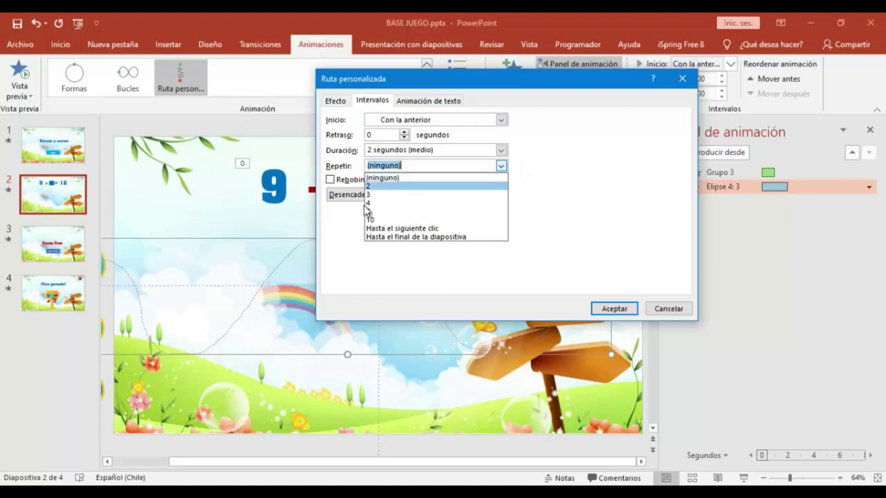
left_click(384, 238)
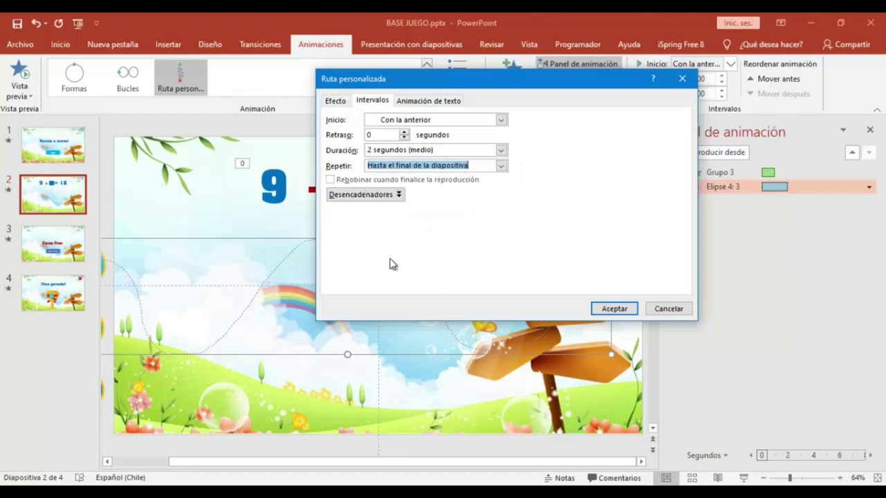
left_click(443, 150)
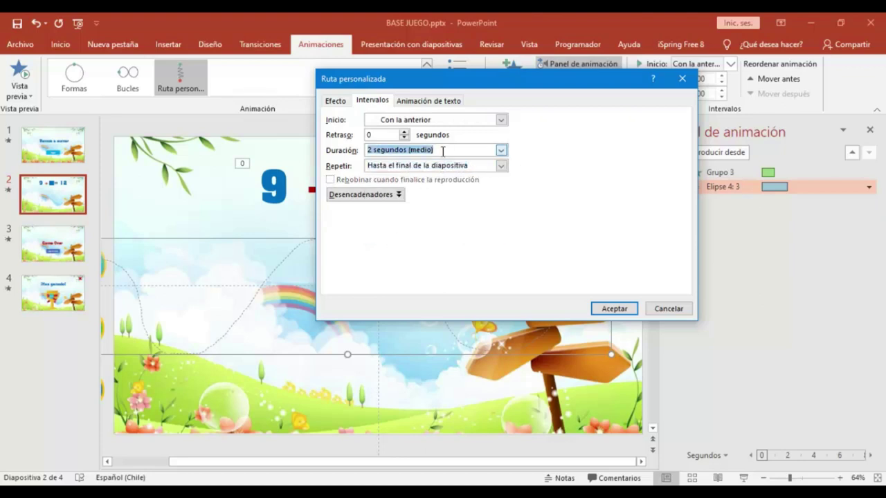
type("8")
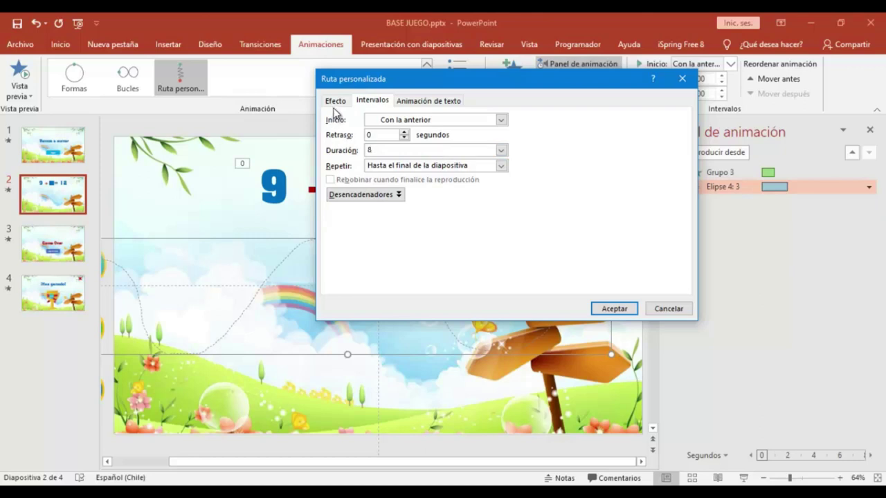
left_click(335, 101)
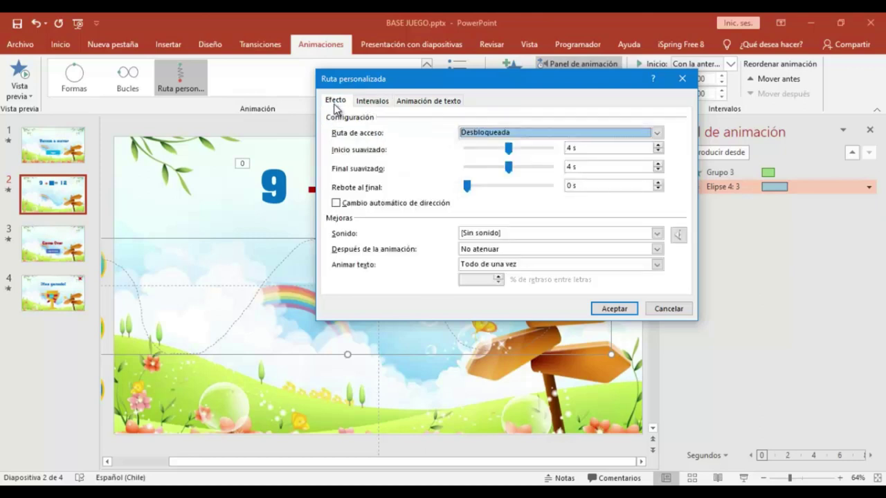
- Turn on automatic direction reversal with a 0,04 s end bounce for circle 3, then test the slideshow
left_click(337, 204)
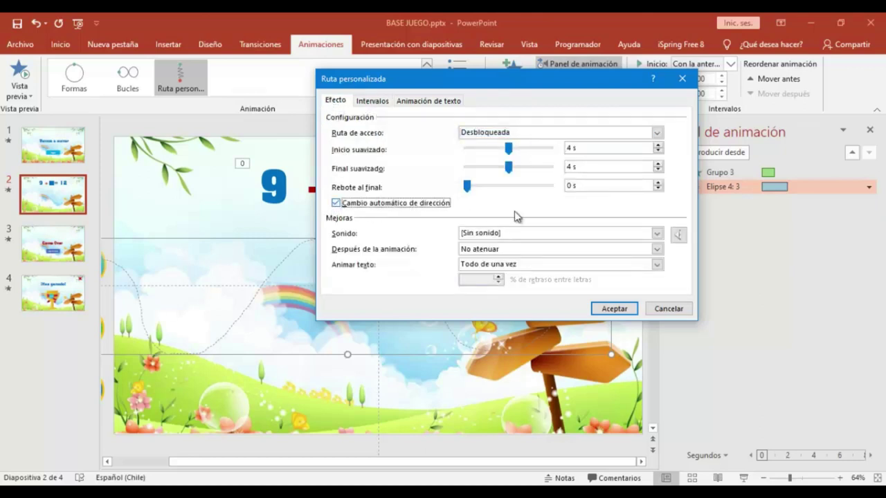
left_click(657, 184)
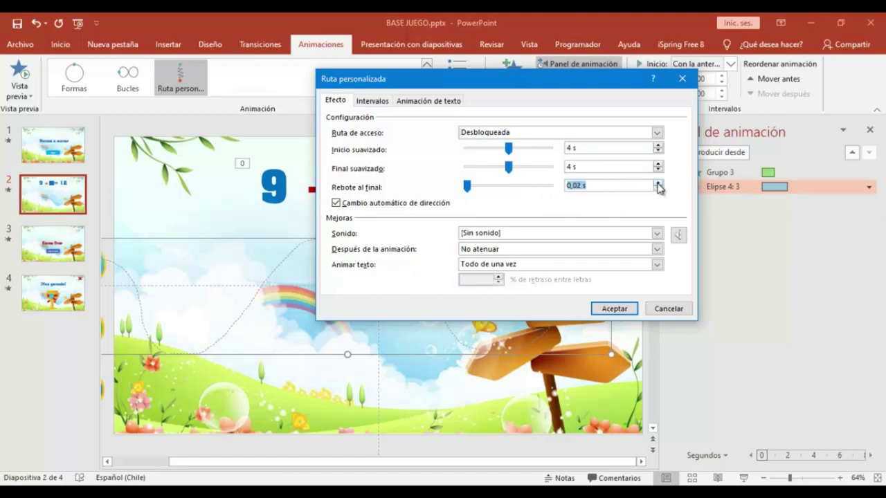
left_click(657, 185)
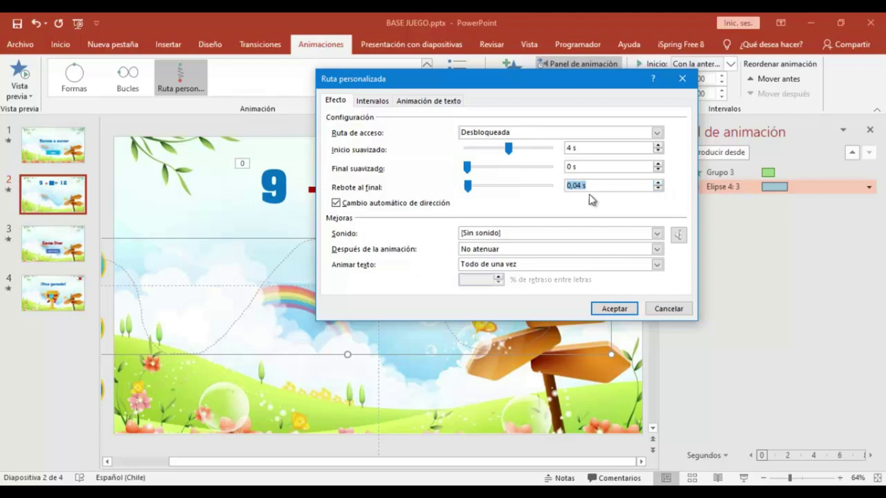
left_click(599, 310)
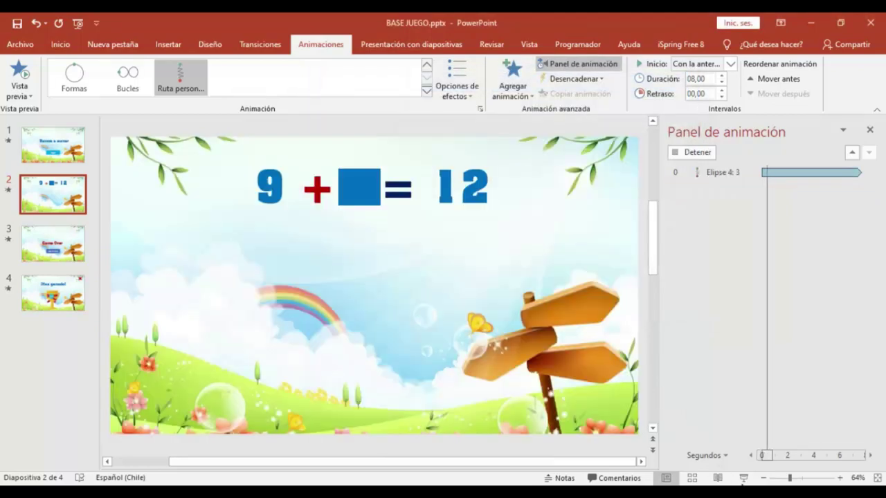
left_click(743, 478)
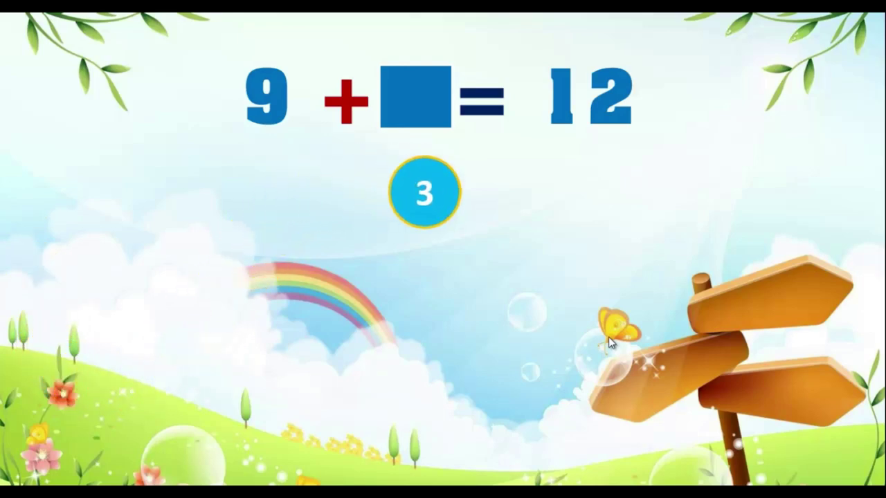
- Exit the slideshow with Esc to return to editing the 9 + ■ = 12 slide
key("Escape")
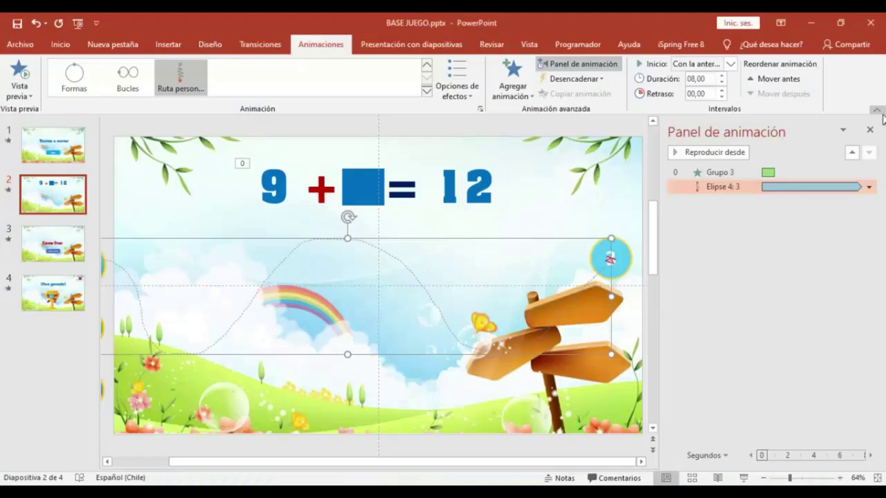
- Draw a freehand custom path for the green 4 circle, rising over the rainbow to the signpost
left_click(870, 129)
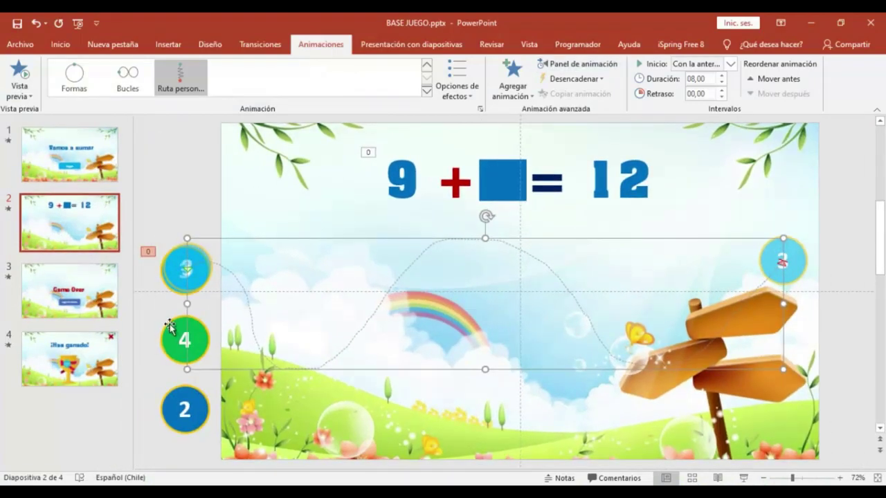
left_click(173, 327)
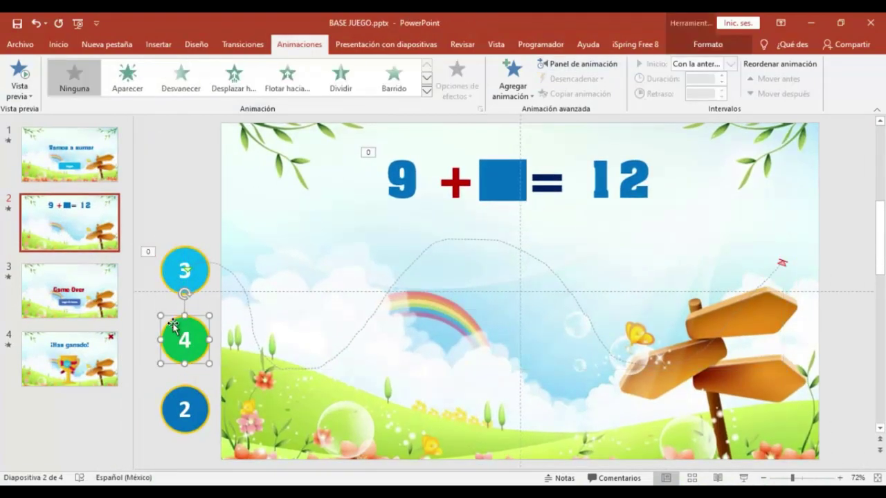
left_click(427, 91)
scroll(385, 169, "down", 2)
left_click(340, 386)
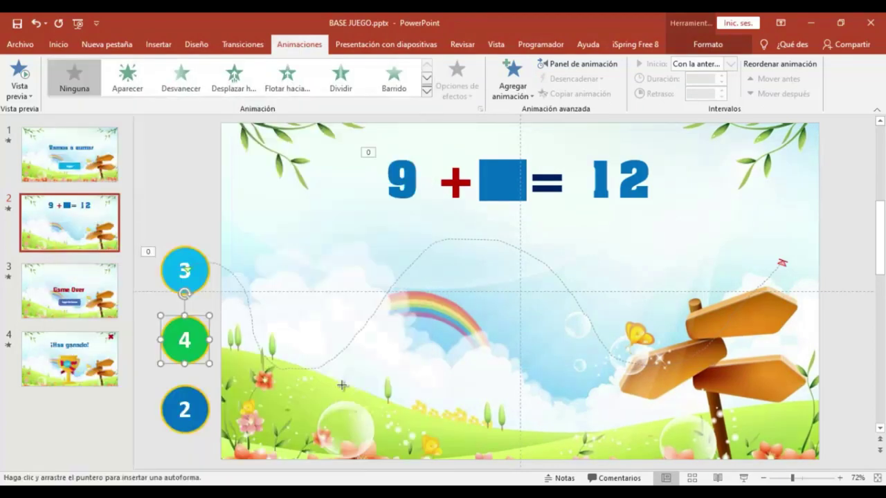
mouse_move(205, 367)
left_mouse_down()
mouse_move(475, 410)
mouse_move(740, 317)
left_mouse_up()
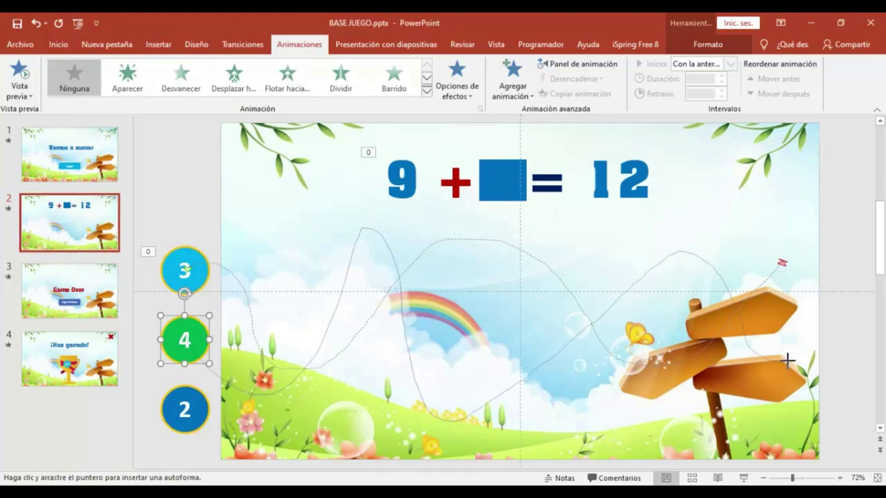
left_click_drag(788, 360, 787, 361)
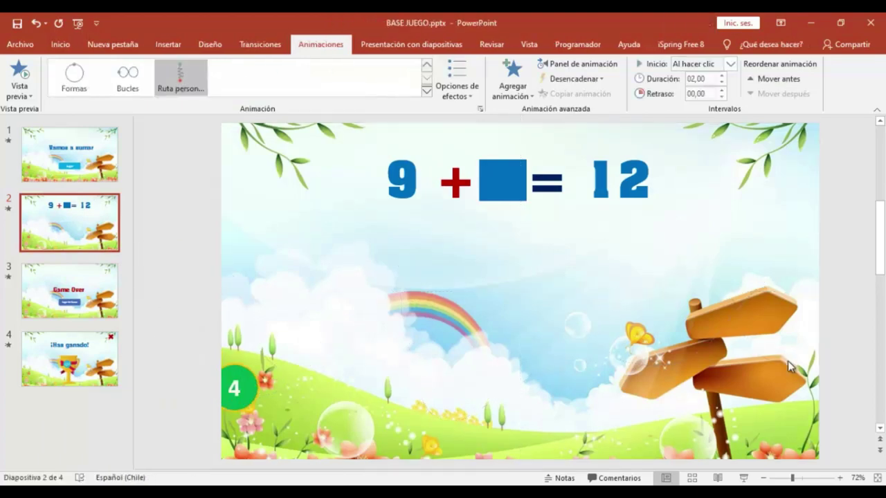
left_click(730, 63)
- Start Elipse 5: 4's path With Previous and repeat it until the end of the slide
left_click(700, 92)
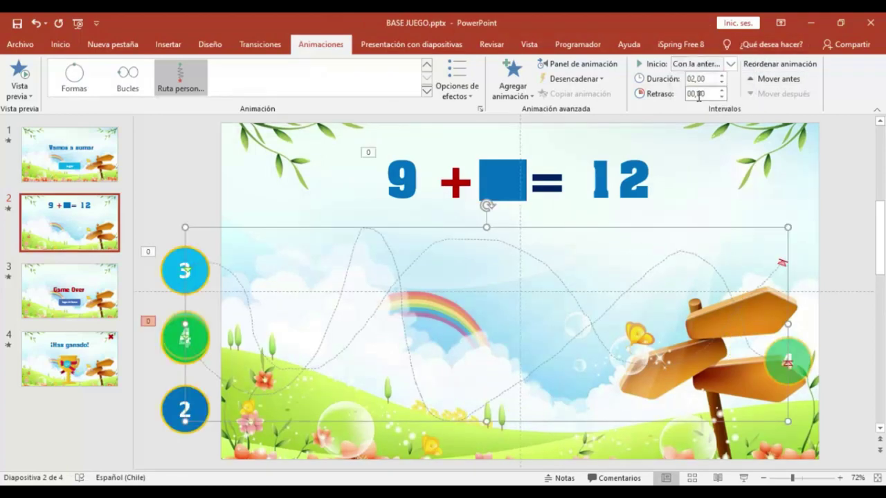
left_click(566, 64)
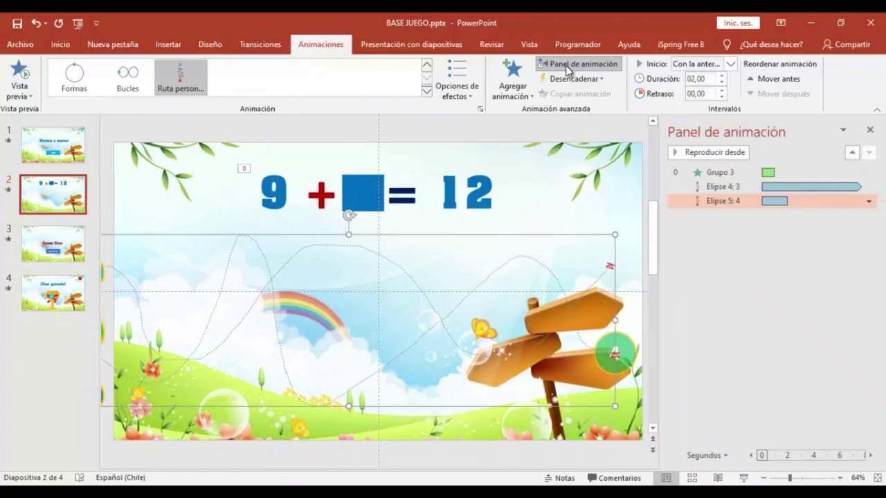
left_click(869, 201)
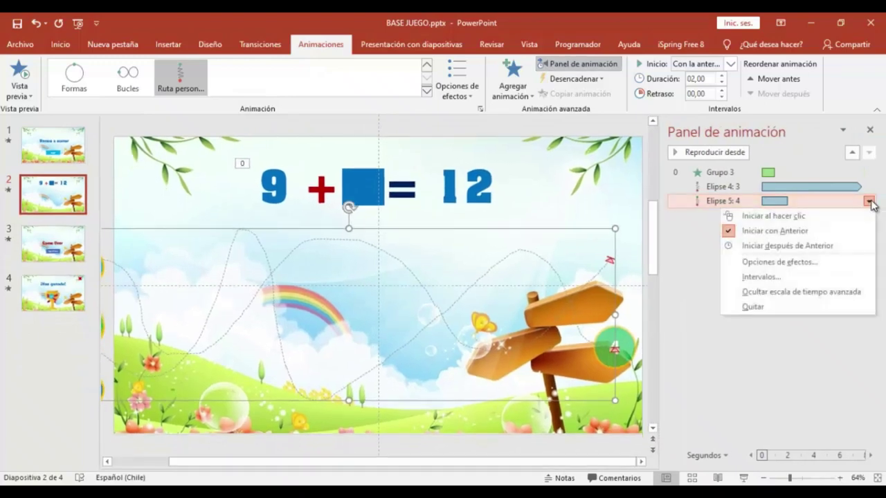
left_click(740, 276)
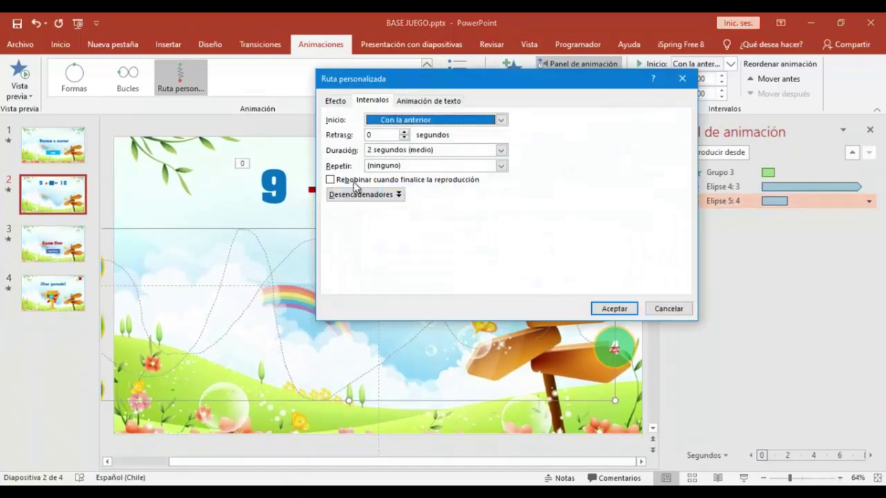
left_click(502, 167)
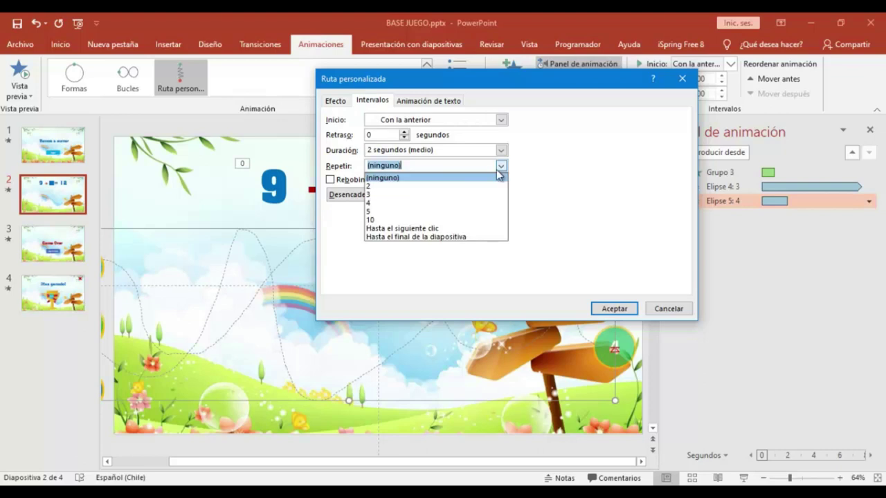
left_click(402, 239)
left_click(392, 151)
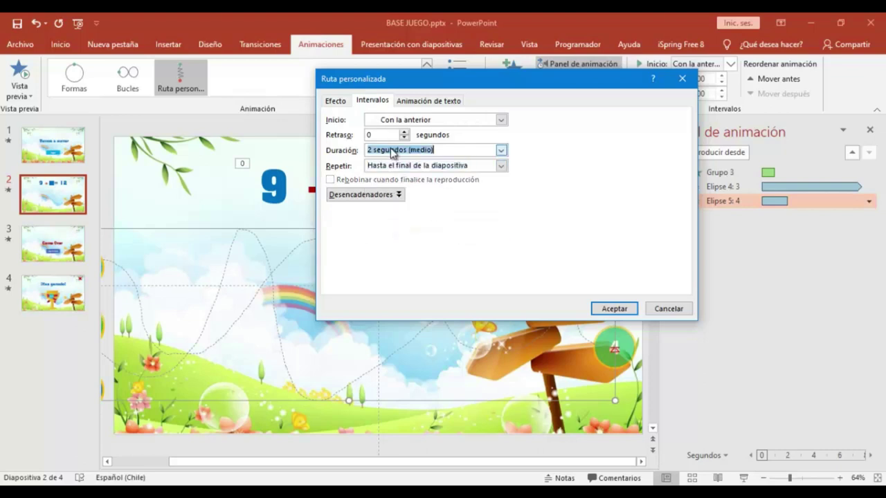
type("8")
- Enable automatic direction reversal and a 0,04 s end bounce for circle 4's path
left_click(337, 101)
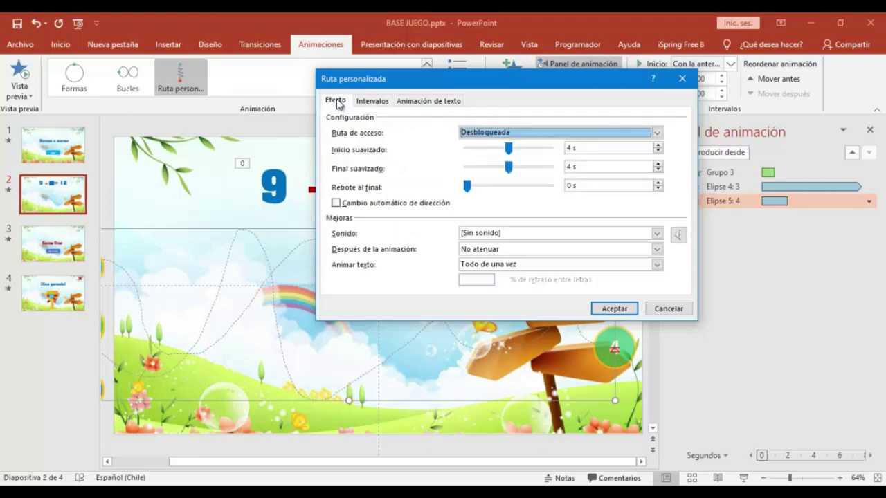
left_click(337, 204)
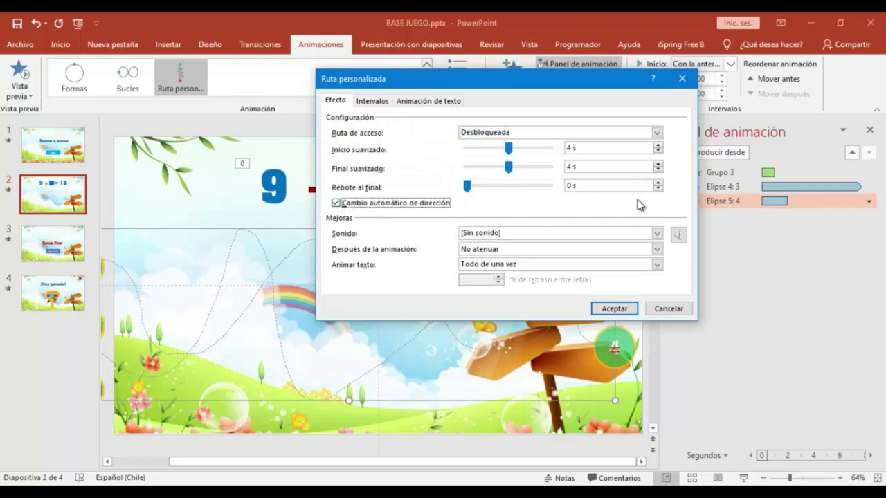
left_click(658, 184)
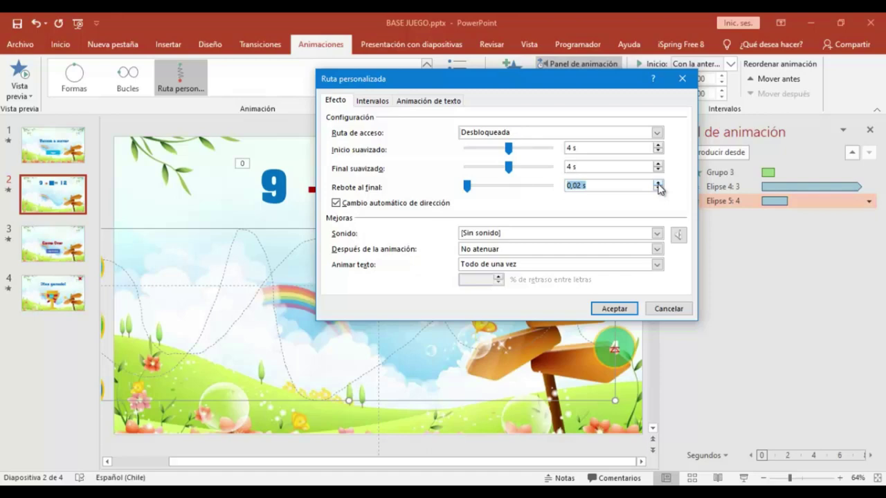
left_click(658, 184)
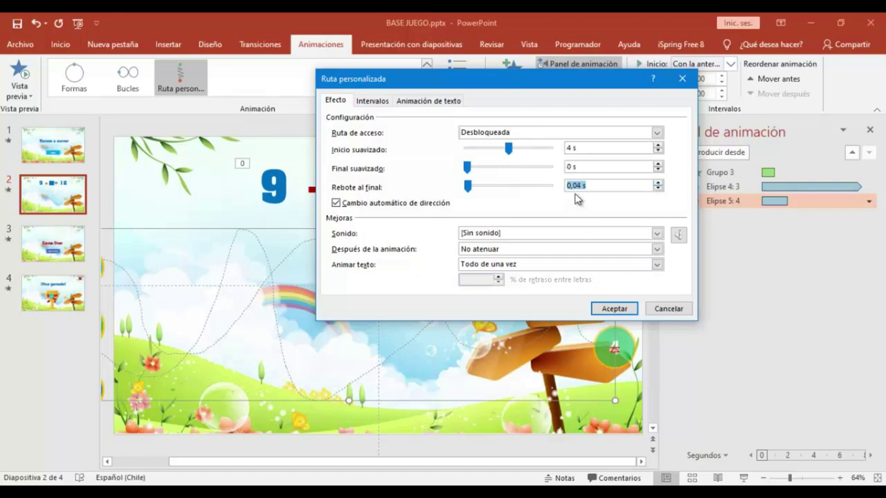
left_click(614, 309)
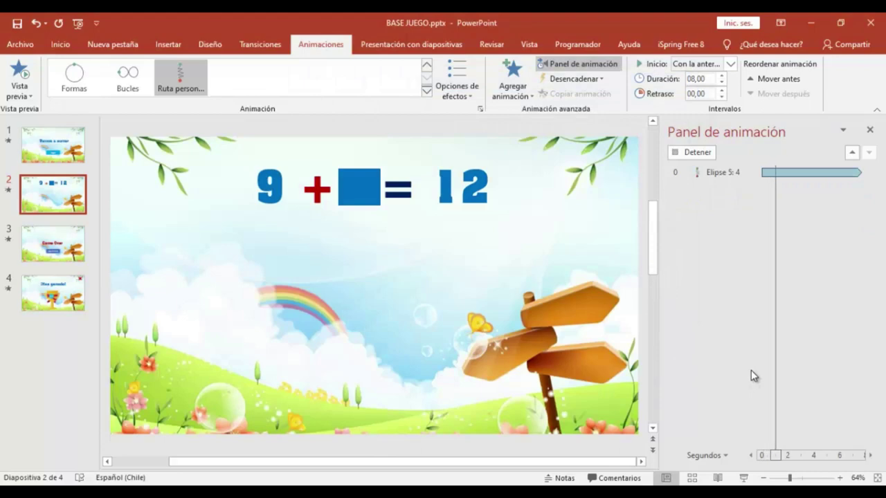
left_click(870, 129)
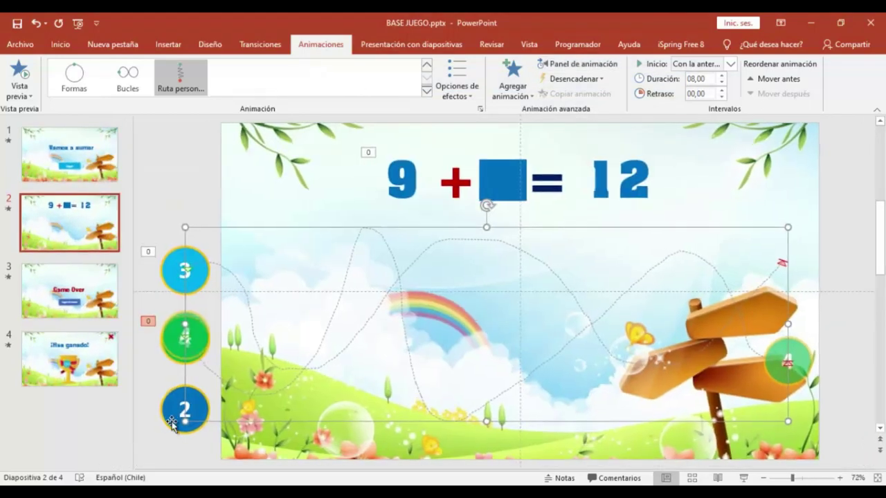
- Draw a winding freehand path for the blue 2 circle, across the slide and along the grass to the signpost
left_click(176, 408)
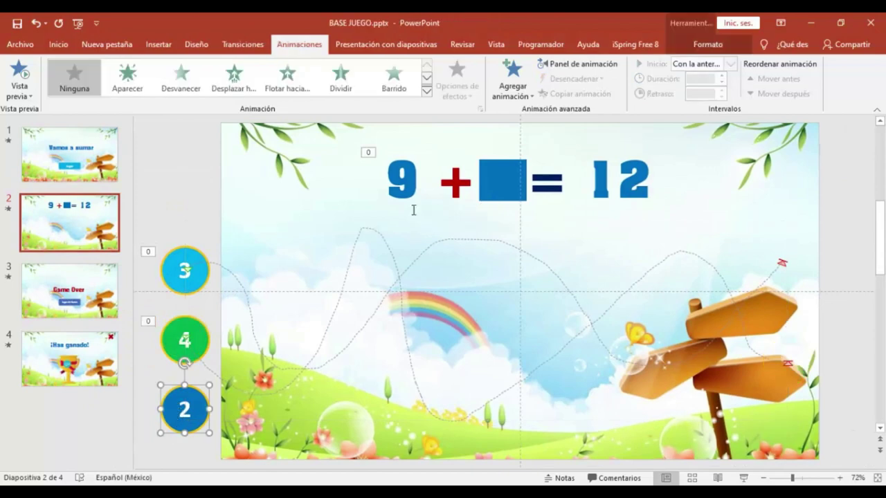
left_click(427, 92)
scroll(415, 201, "down", 1)
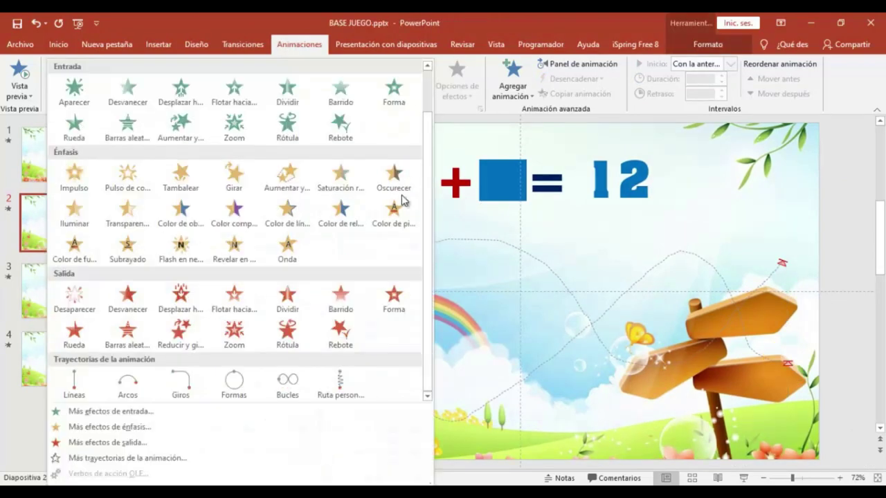
left_click(340, 387)
left_click_drag(279, 375, 285, 266)
left_click_drag(336, 327, 667, 317)
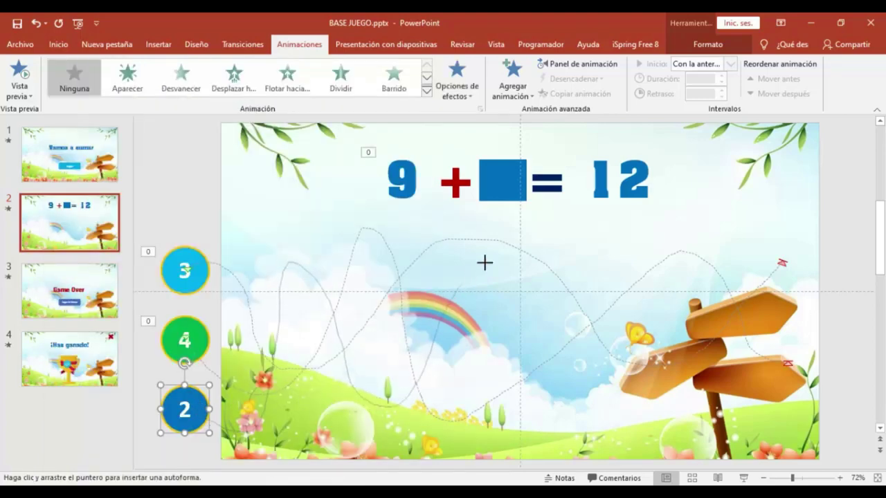
left_click_drag(679, 419, 766, 426)
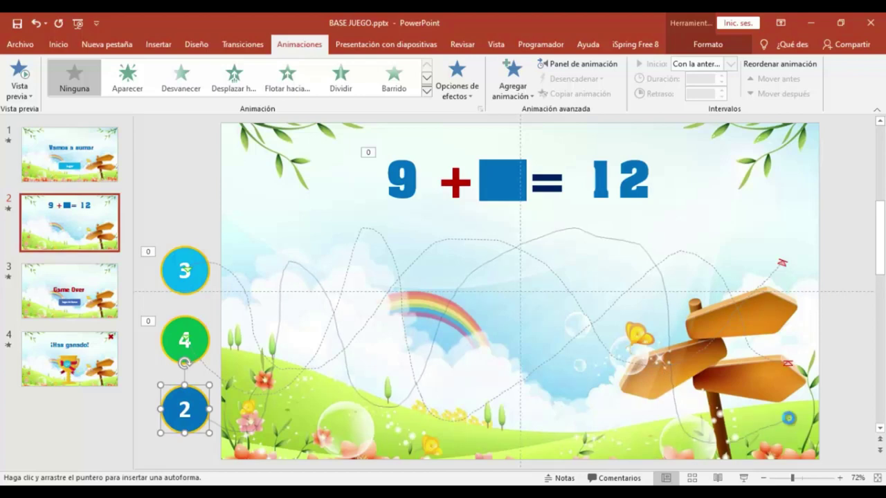
left_click_drag(788, 418, 788, 418)
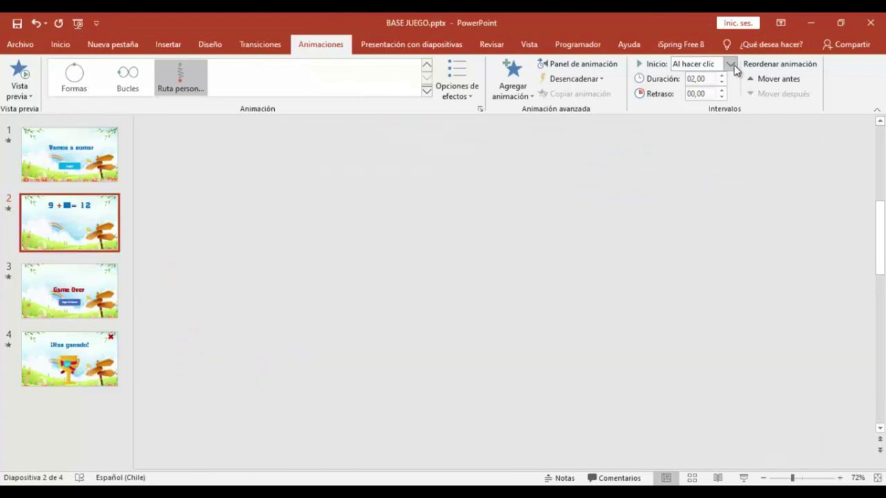
left_click(731, 64)
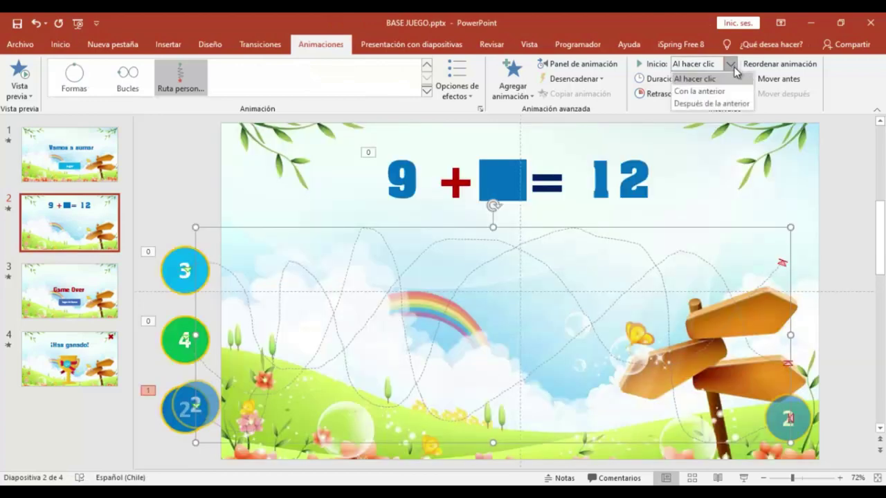
- Start Elipse 6: 2's path With Previous, lasting 8 seconds and repeating until the slide ends
left_click(699, 91)
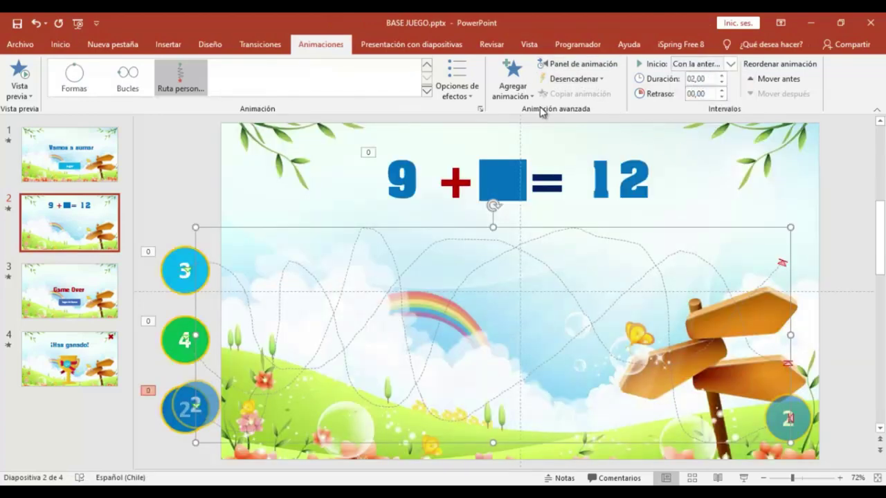
left_click(578, 64)
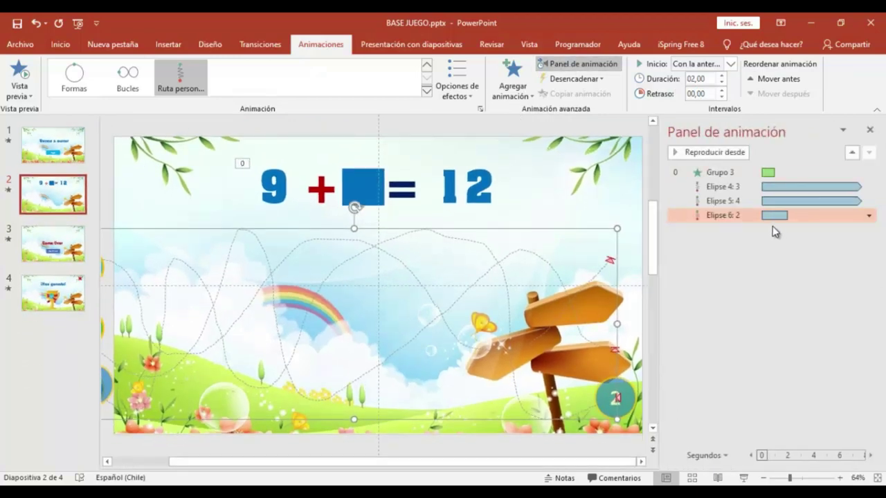
left_click(869, 216)
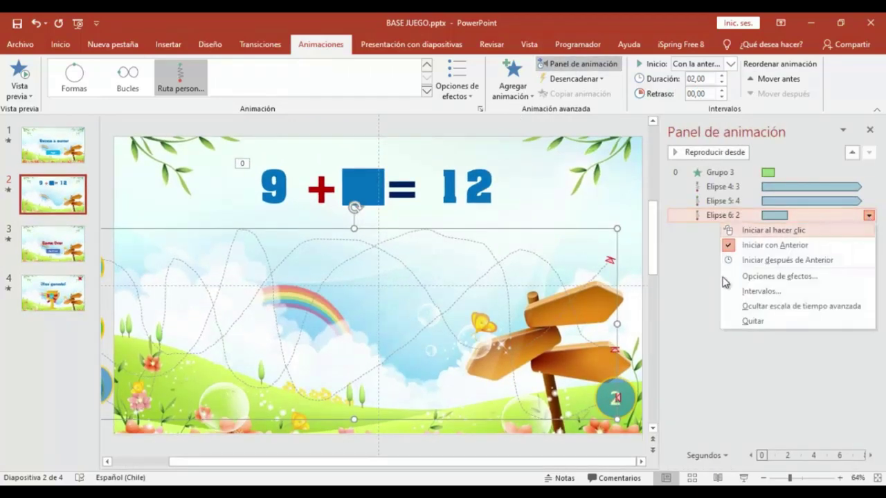
left_click(742, 292)
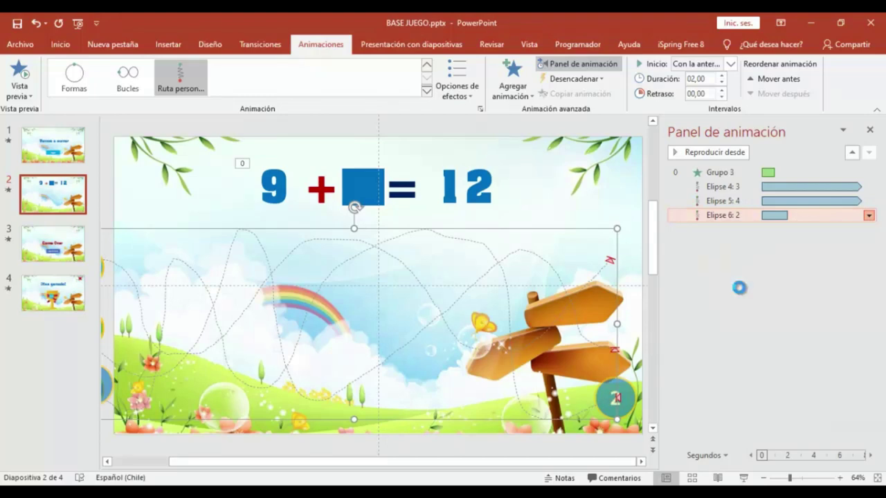
left_click(499, 166)
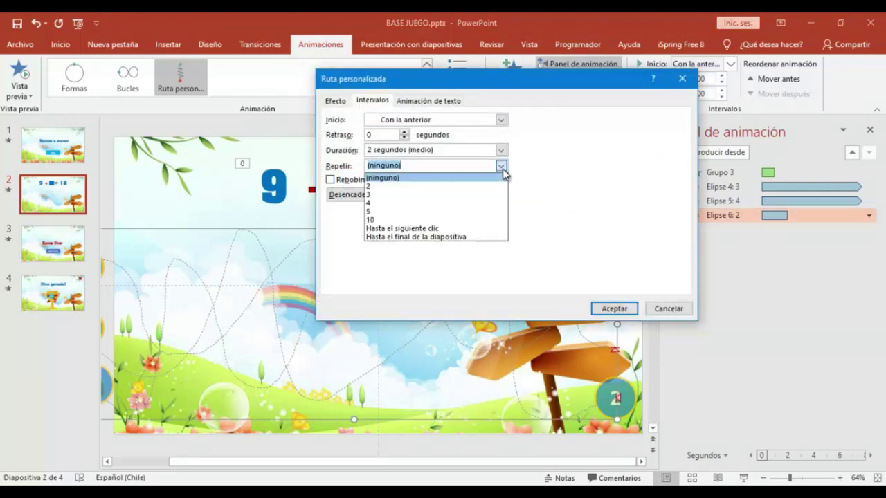
left_click(391, 241)
key("End")
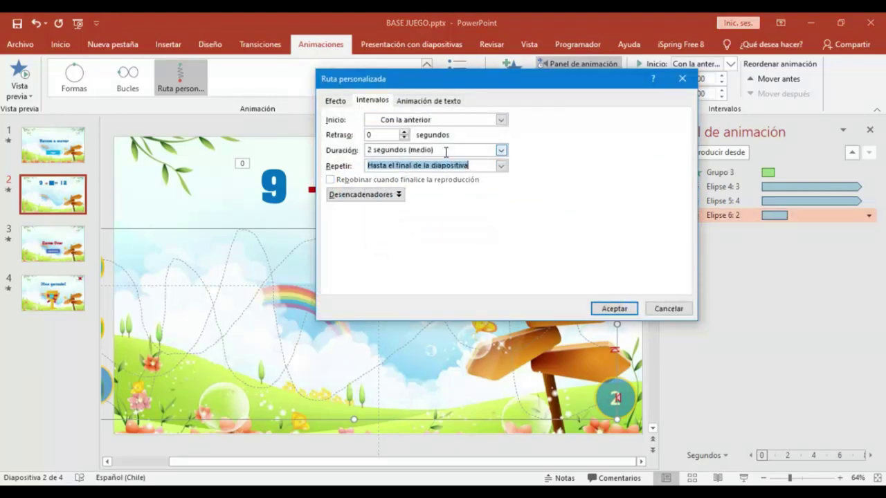
left_click(445, 150)
type("8")
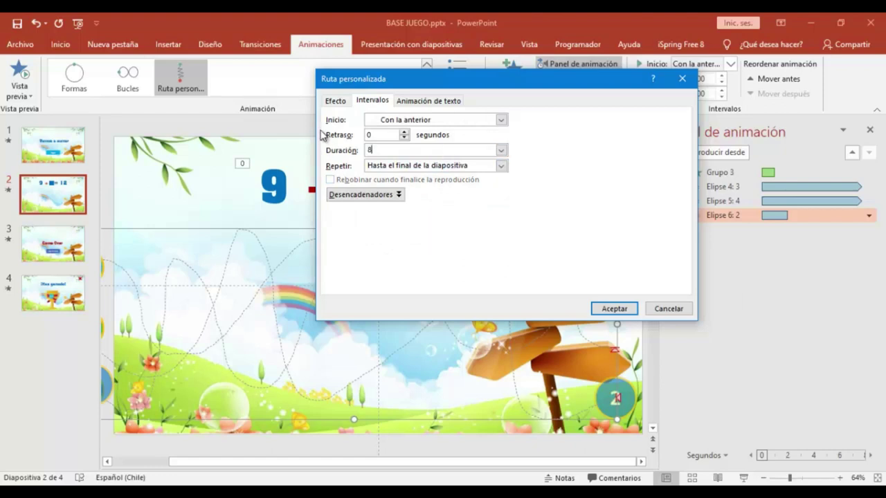
- Turn on auto-reverse and a small end bounce for circle 2, then test-play the slideshow
left_click(336, 102)
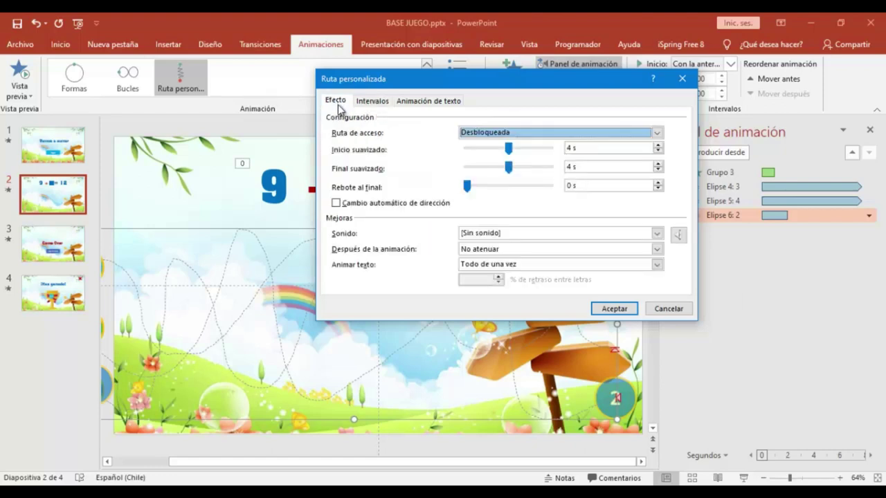
left_click(337, 204)
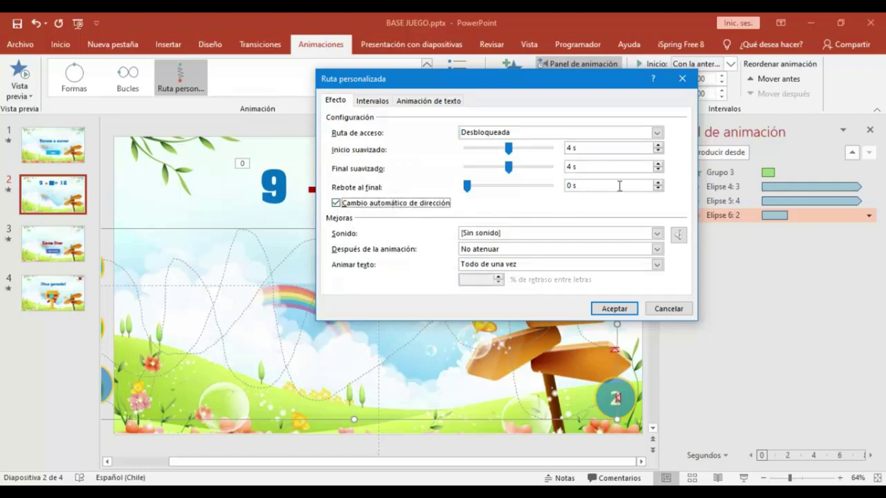
left_click(657, 184)
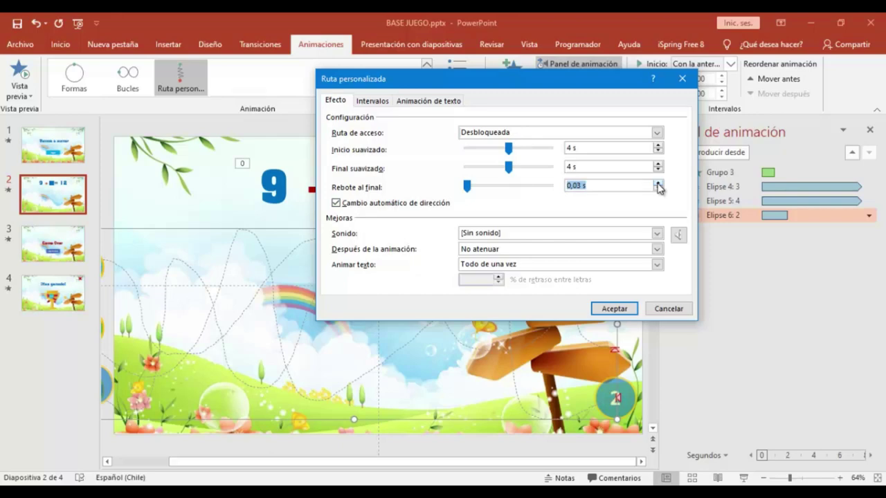
left_click(657, 186)
left_click(614, 308)
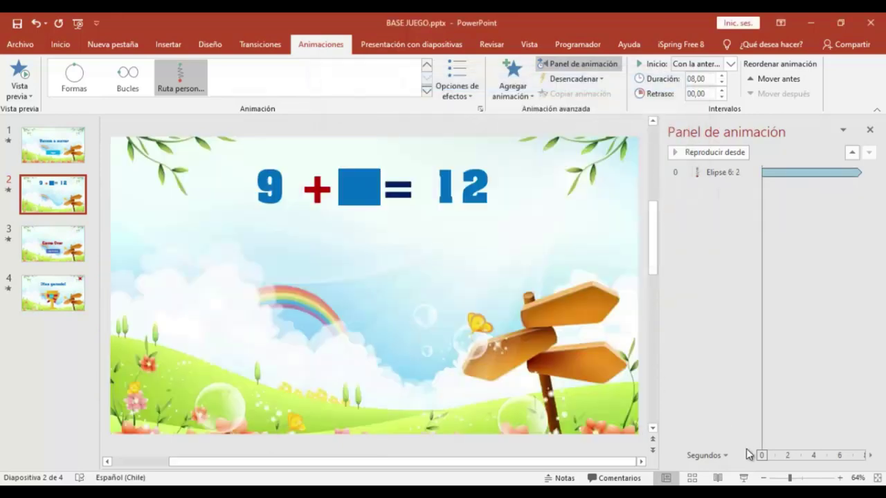
left_click(744, 478)
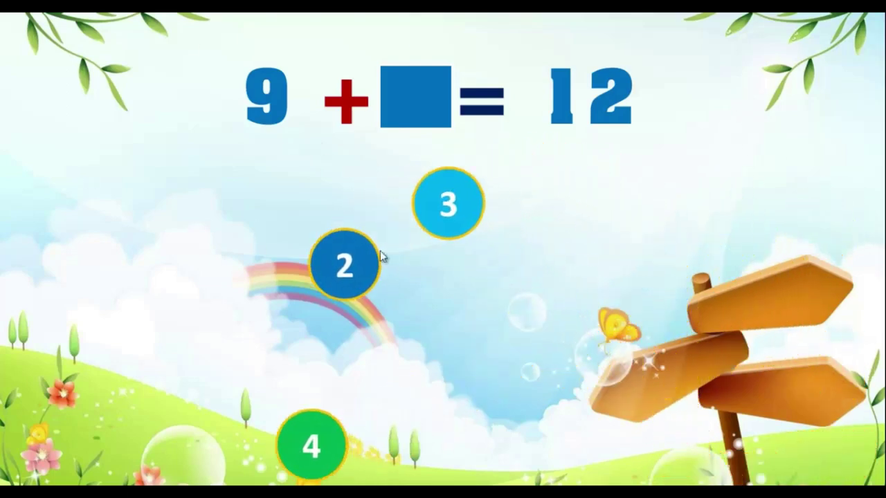
- Exit the slideshow and close the animation list to widen the slide
key("Escape")
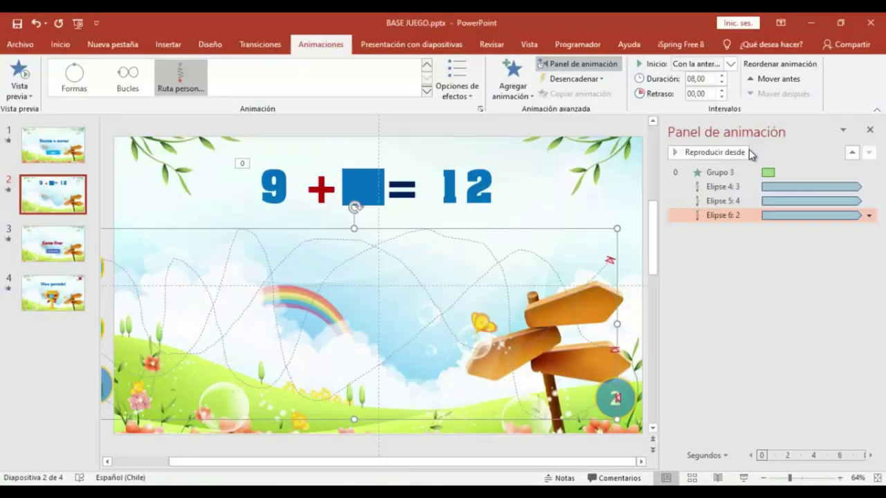
left_click(870, 131)
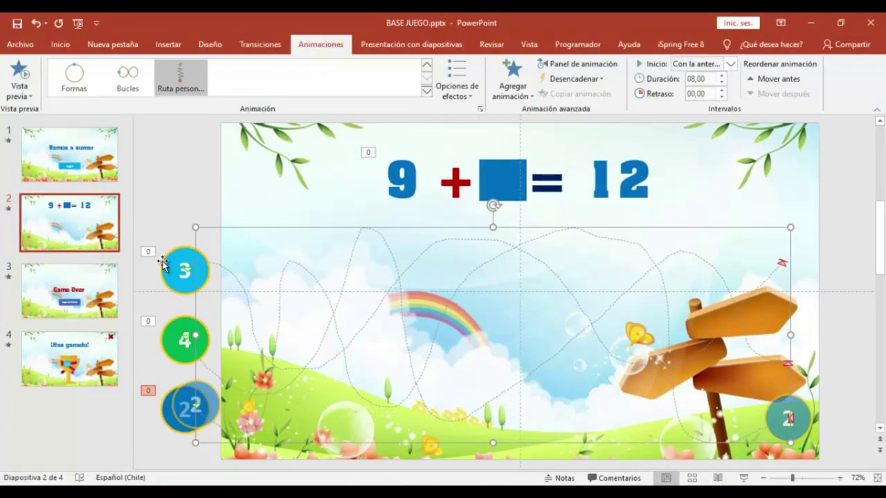
- Add a click action hyperlinking circle 3 to Diapositiva 4, the ¡Has ganado! slide
left_click(164, 263)
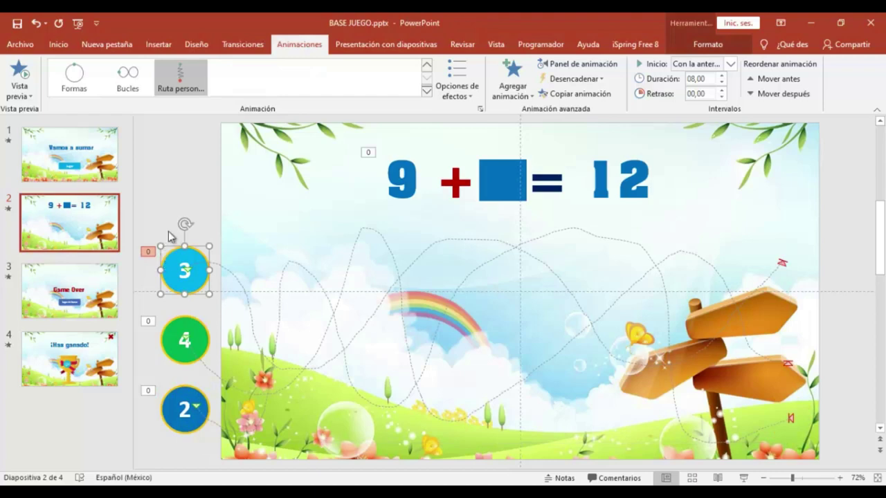
left_click(157, 44)
left_click(516, 86)
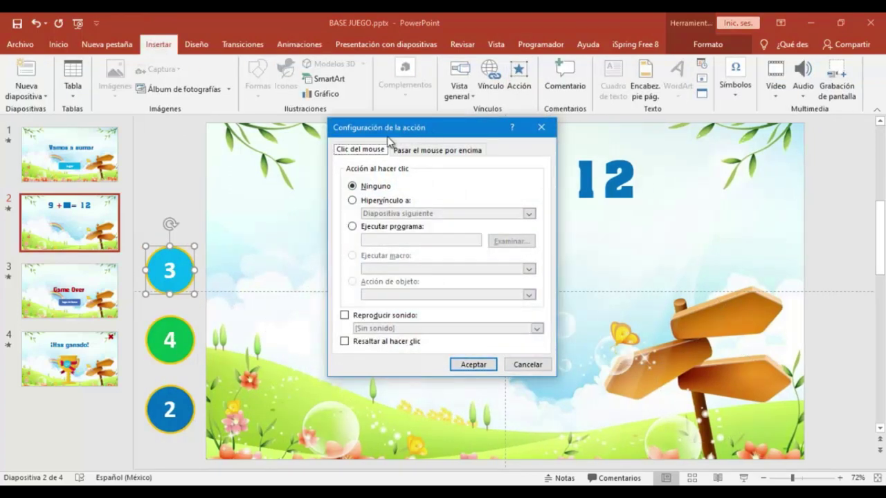
left_click(356, 200)
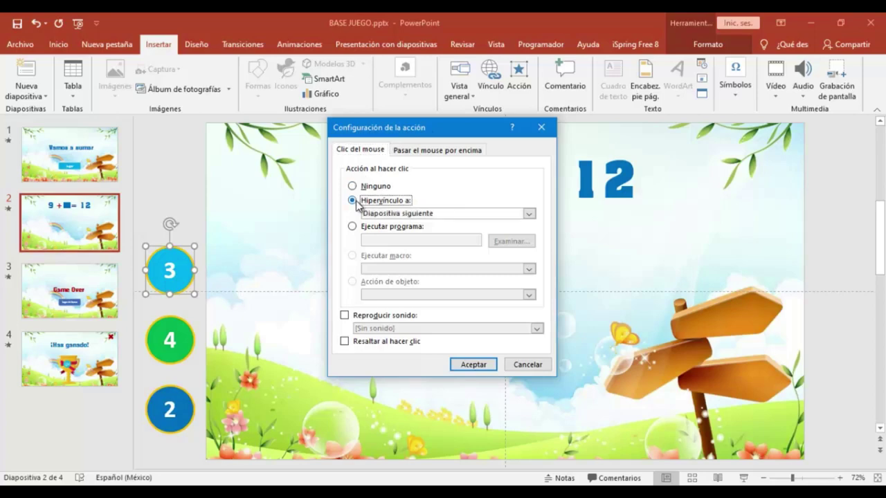
left_click(530, 214)
left_click(399, 313)
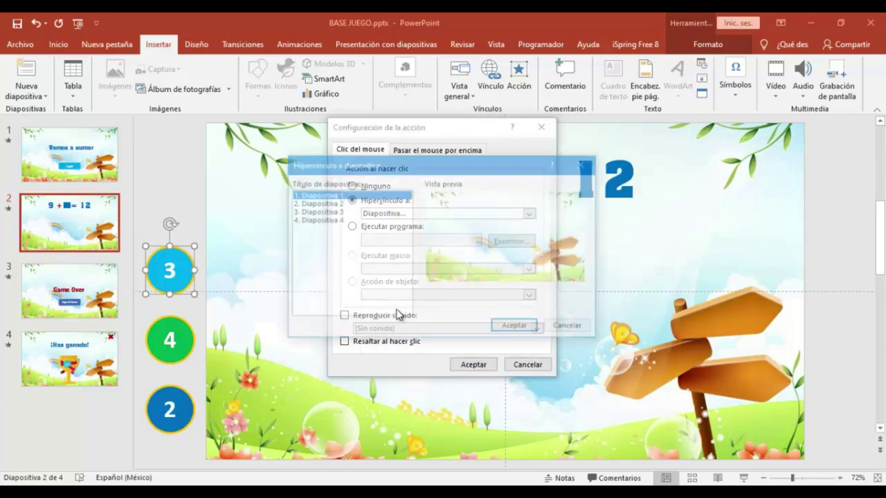
left_click(334, 220)
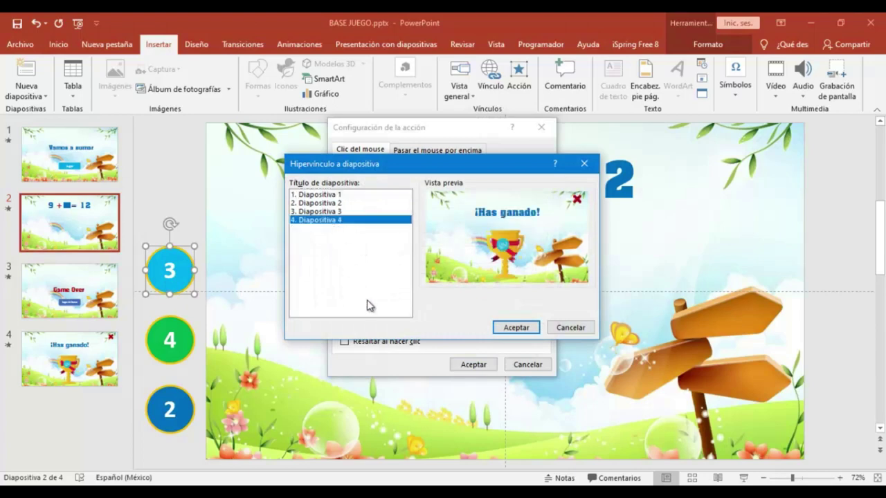
left_click(512, 326)
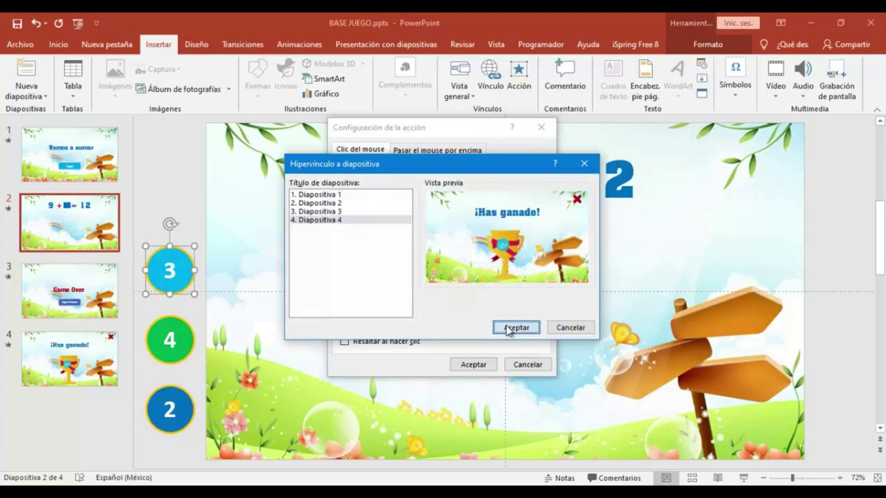
left_click(478, 364)
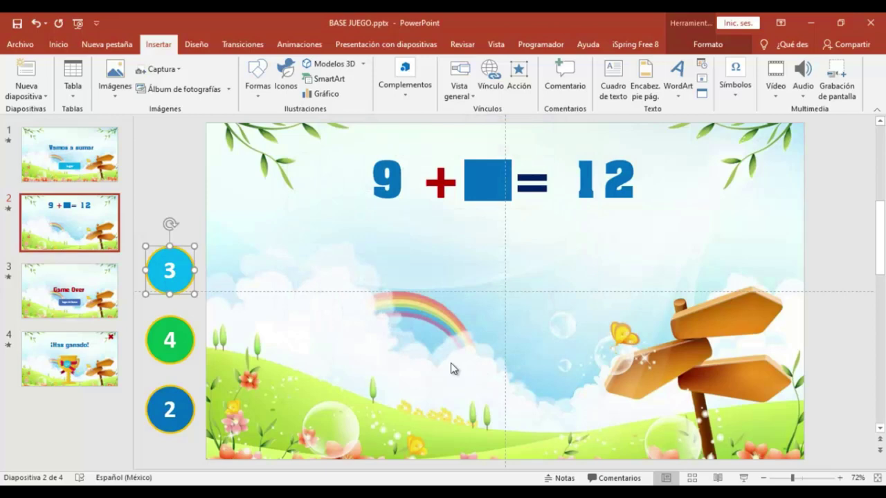
left_click(187, 331)
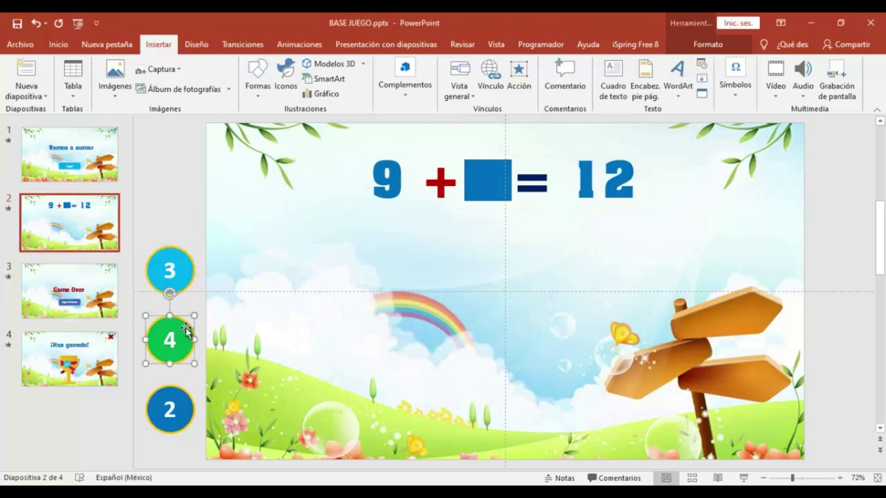
- Give circle 4 a click action linking to Diapositiva 3 (Game Over) with the Bomba sound
left_click(519, 72)
left_click(351, 202)
left_click(529, 215)
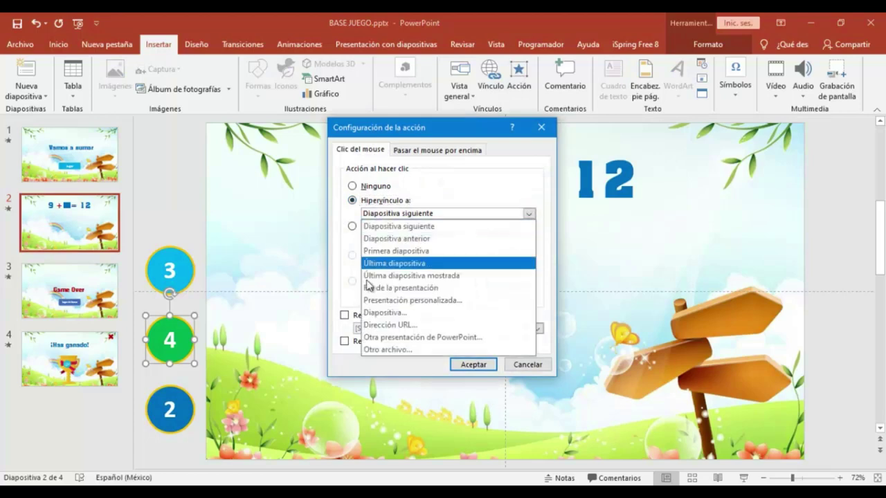
left_click(373, 311)
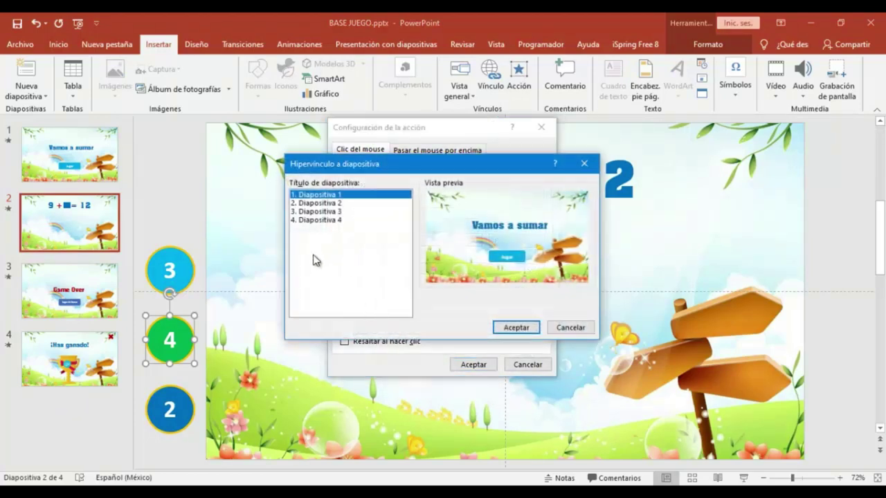
left_click(324, 211)
left_click(513, 328)
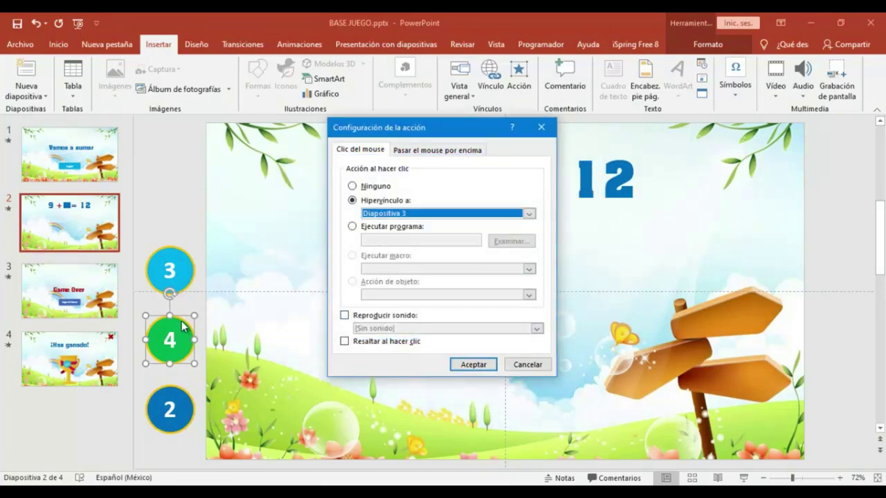
left_click(345, 316)
left_click(537, 329)
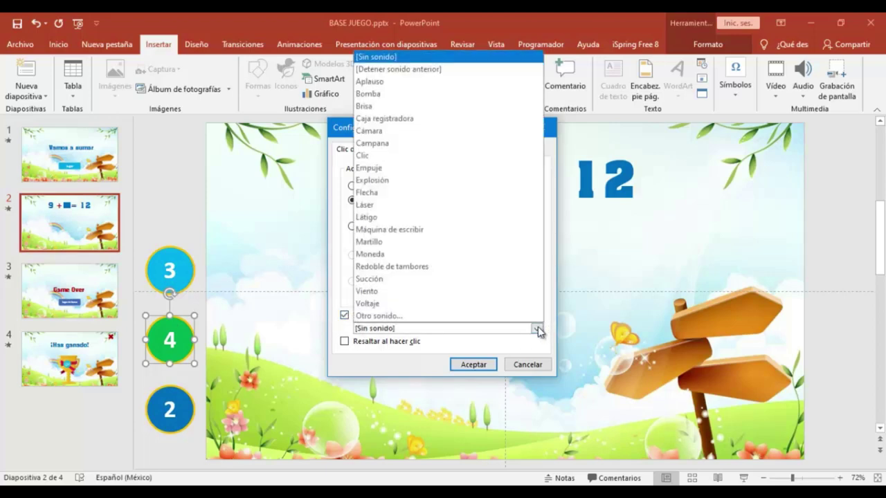
key("Escape")
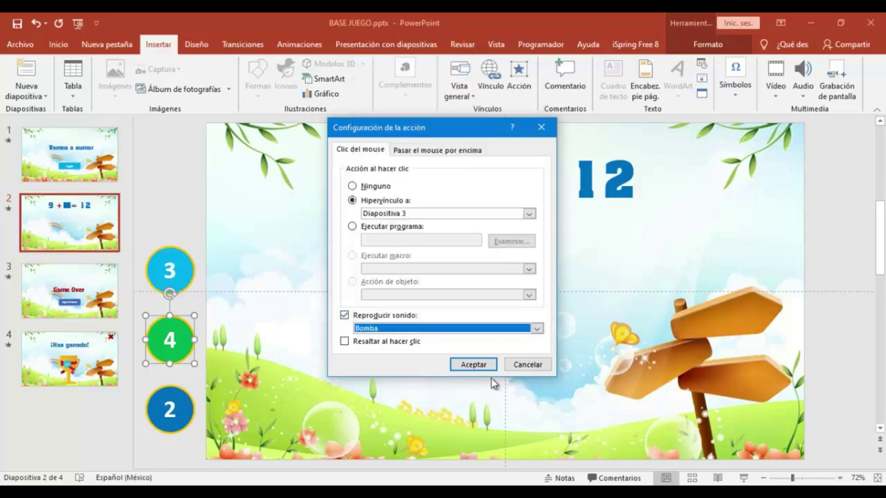
left_click(472, 365)
left_click(182, 392)
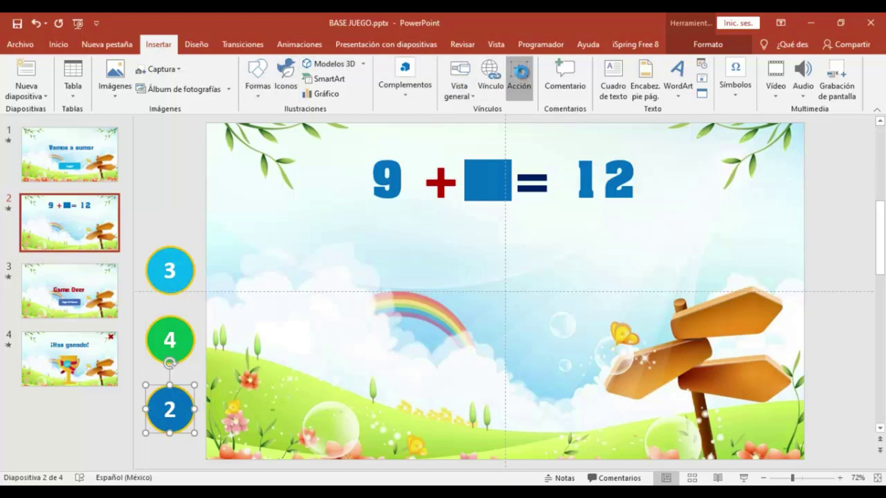
- Hyperlink the circle labelled 2 to slide 3, Game Over
left_click(519, 76)
left_click(352, 201)
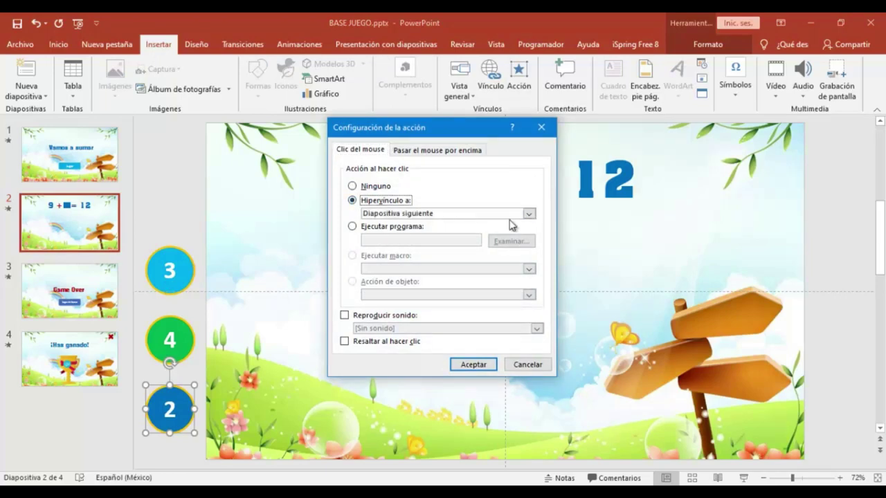
left_click(529, 214)
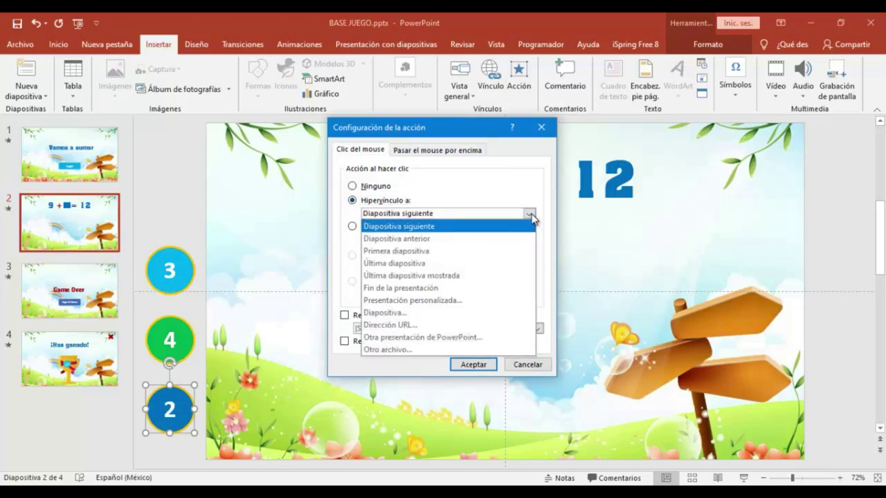
left_click(380, 317)
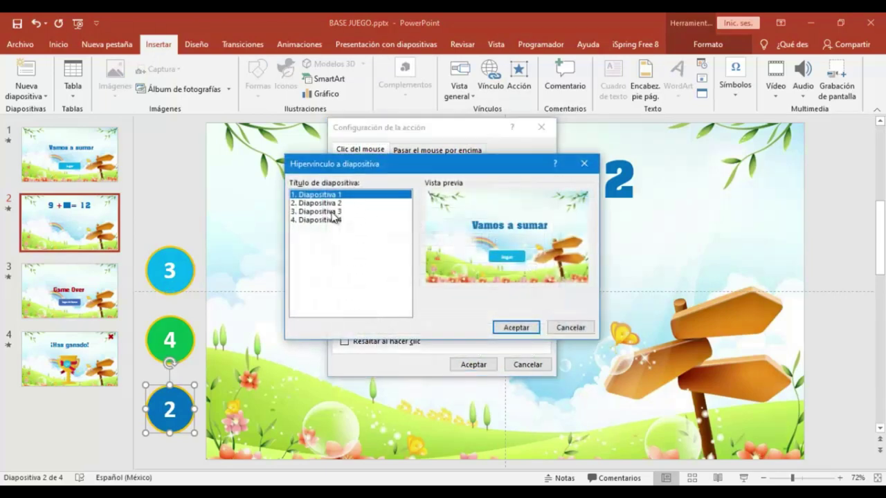
left_click(334, 211)
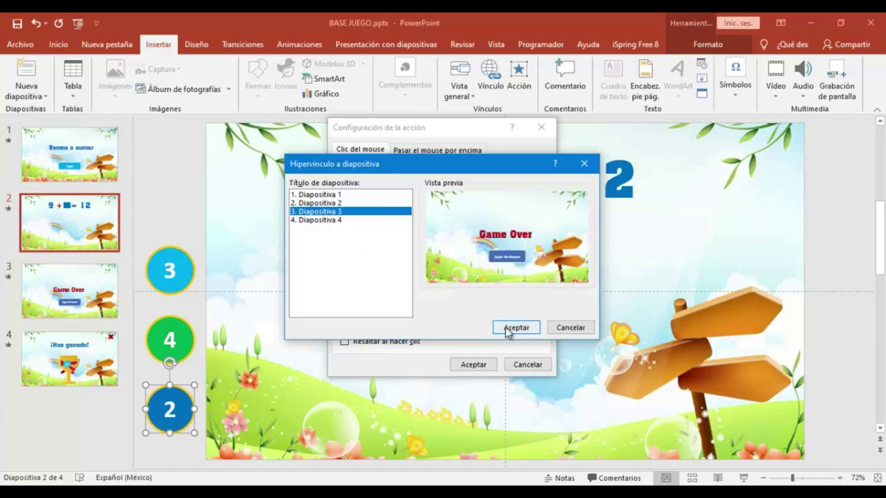
left_click(505, 333)
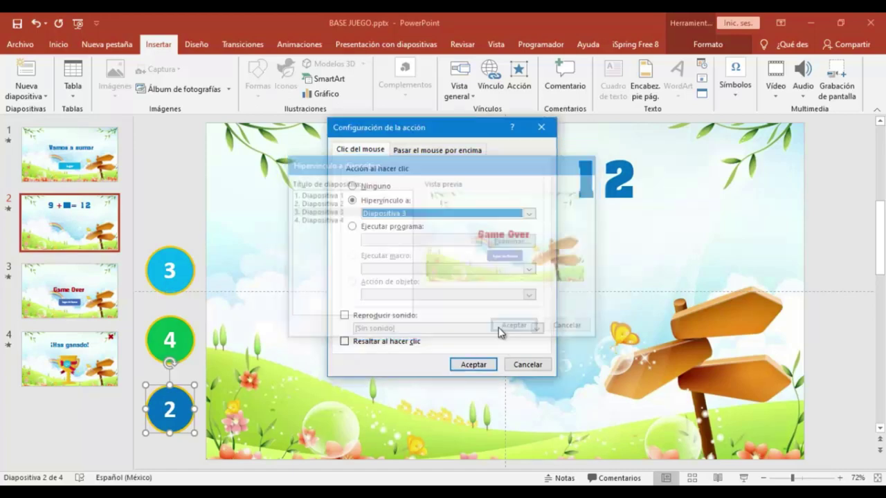
- Add the Bomba sound to circle 2's click action, then return to the Vamos a sumar slide
left_click(345, 316)
left_click(537, 330)
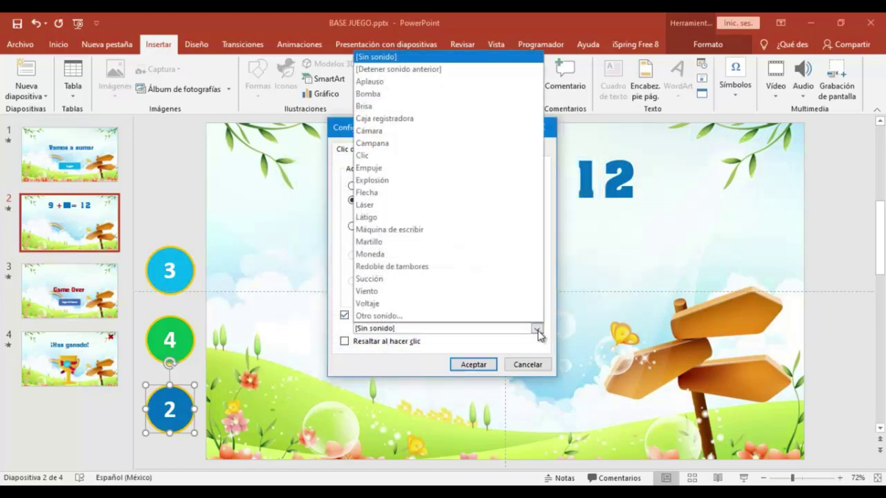
left_click(370, 93)
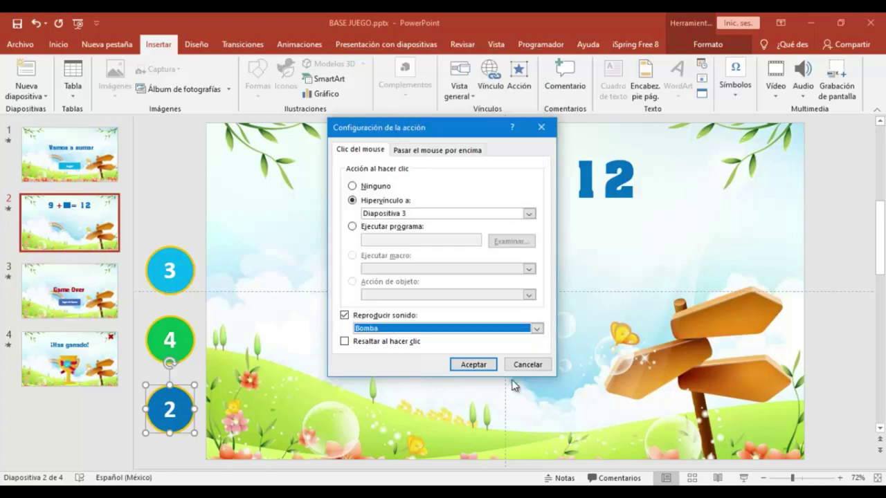
left_click(472, 365)
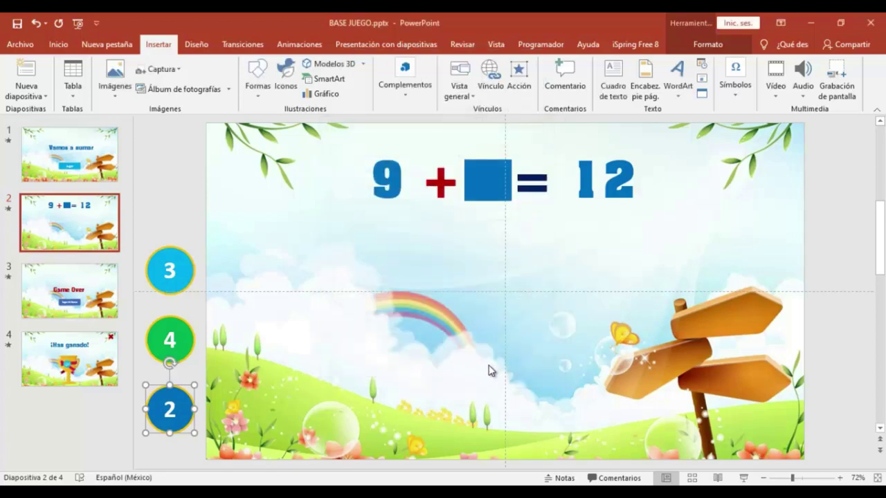
left_click(38, 156)
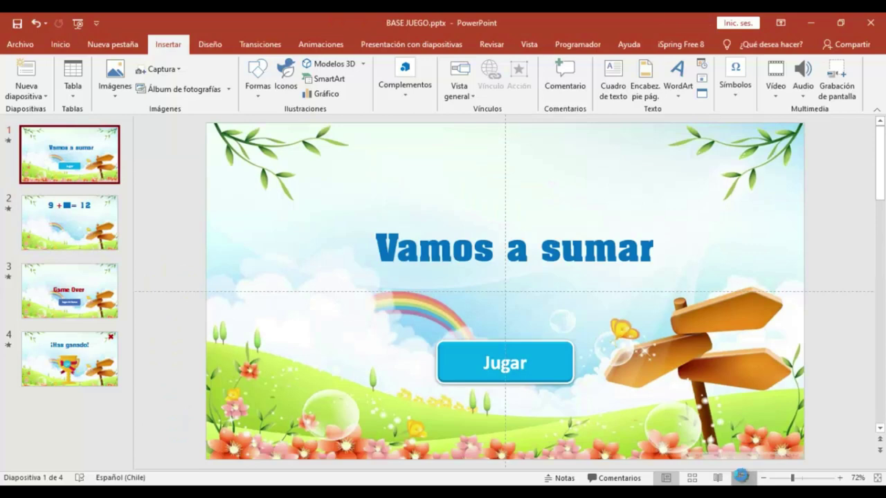
left_click(741, 477)
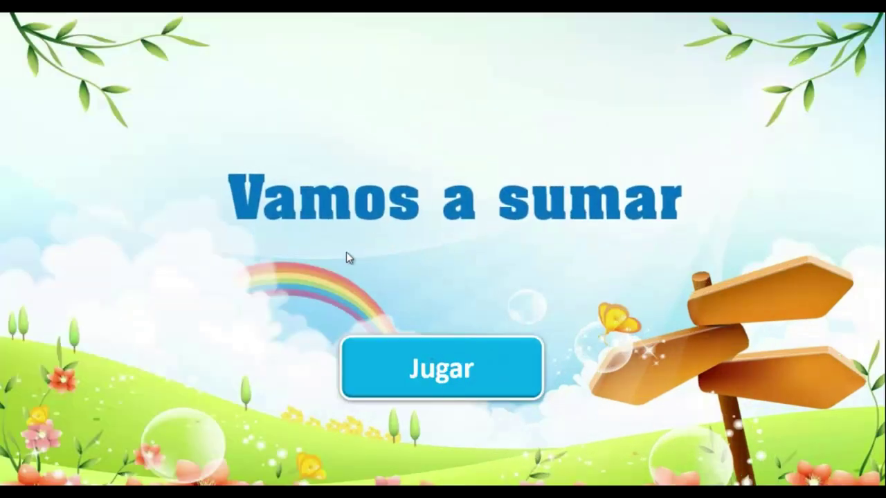
left_click(465, 348)
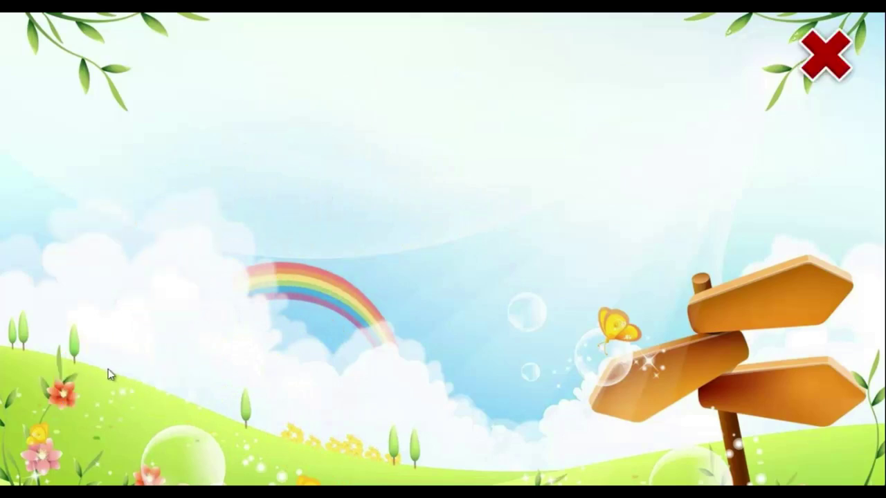
left_click(844, 66)
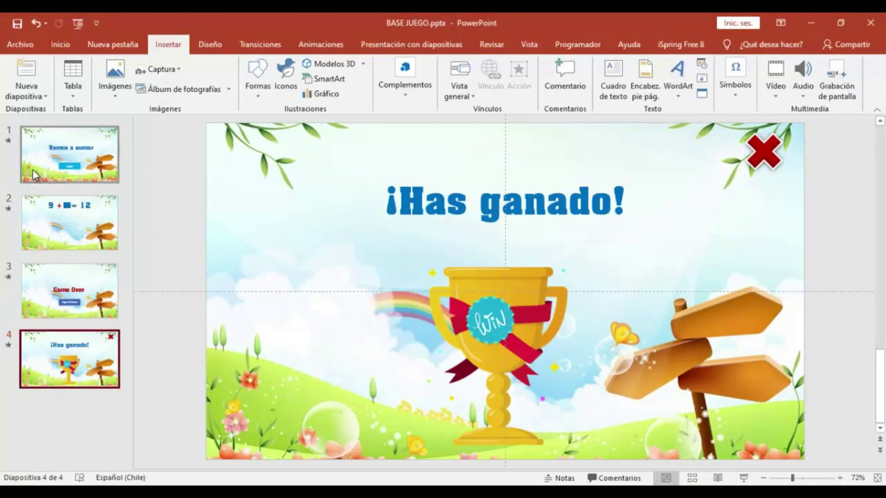
left_click(33, 170)
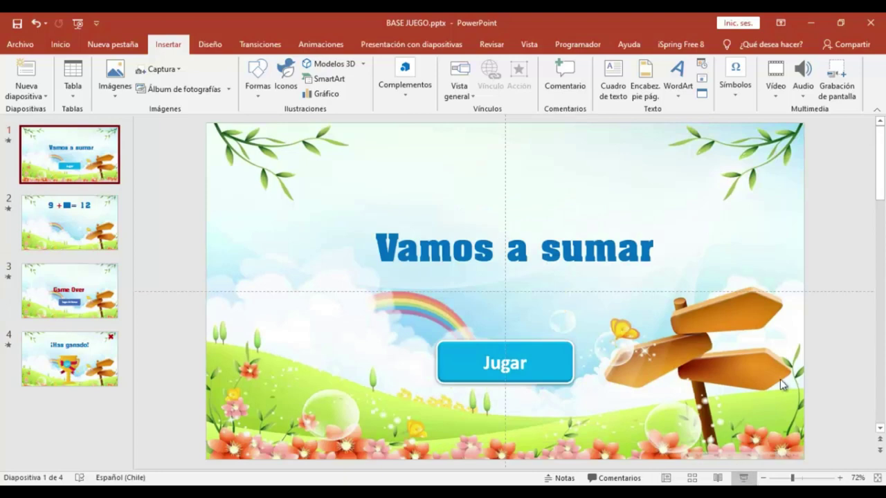
key("F5")
left_click(484, 360)
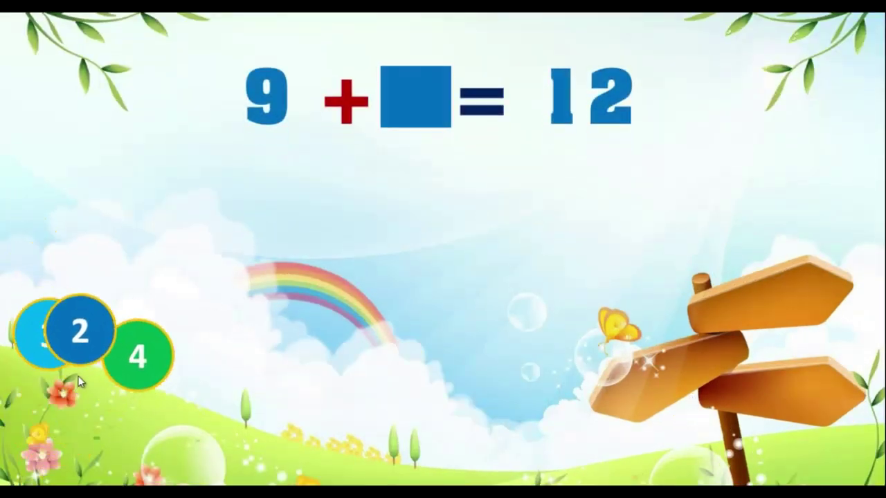
left_click(101, 250)
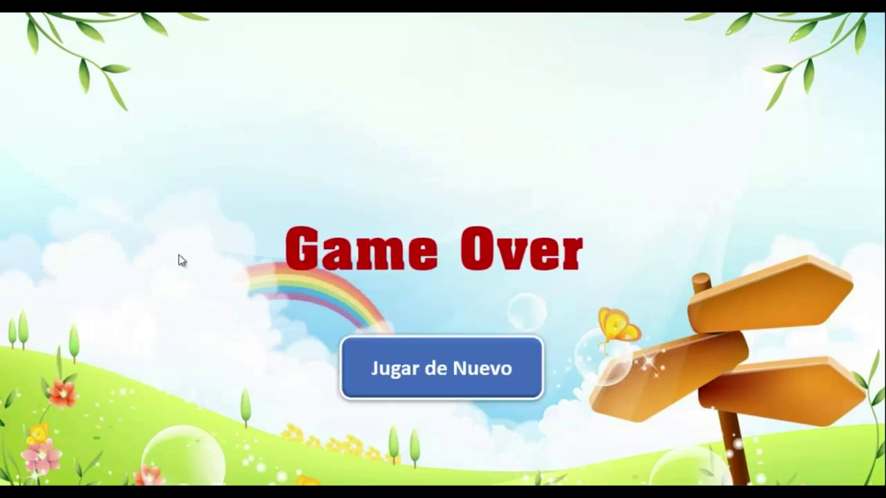
left_click(405, 376)
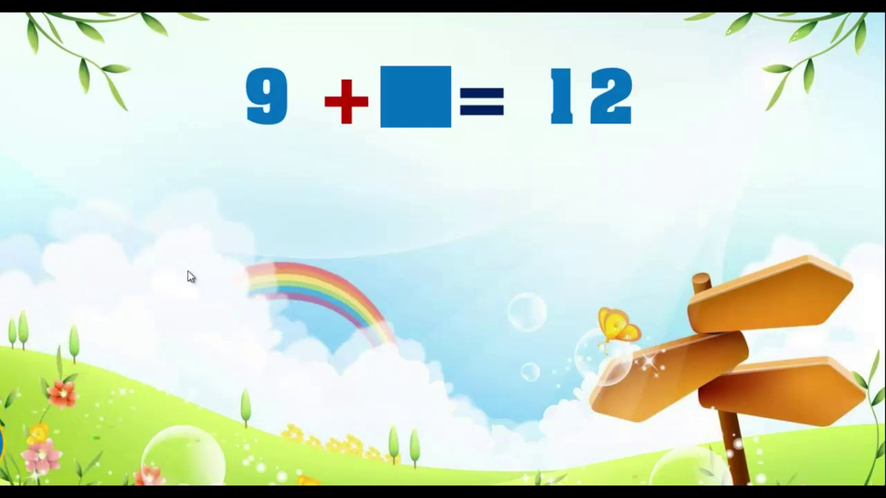
key("Escape")
left_click(43, 137)
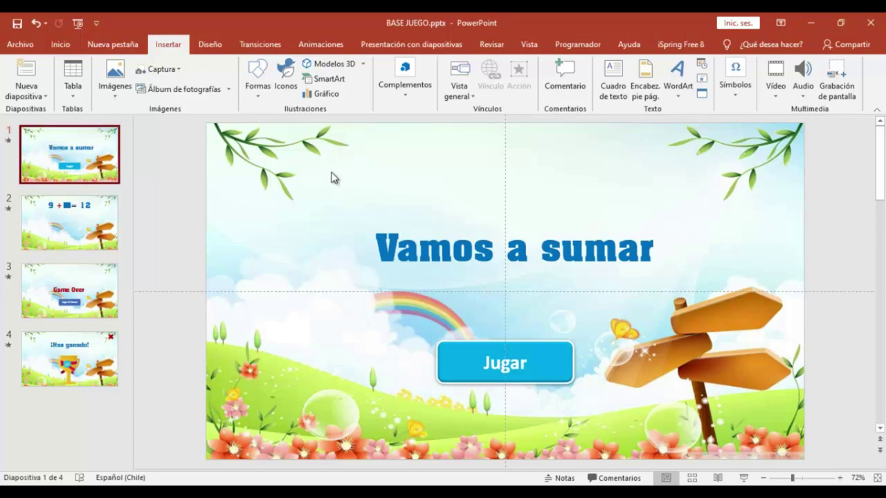
- Save a copy as 'BASE JUEGO MR' in the Presentación con diapositivas (*.ppsx) format
left_click(18, 46)
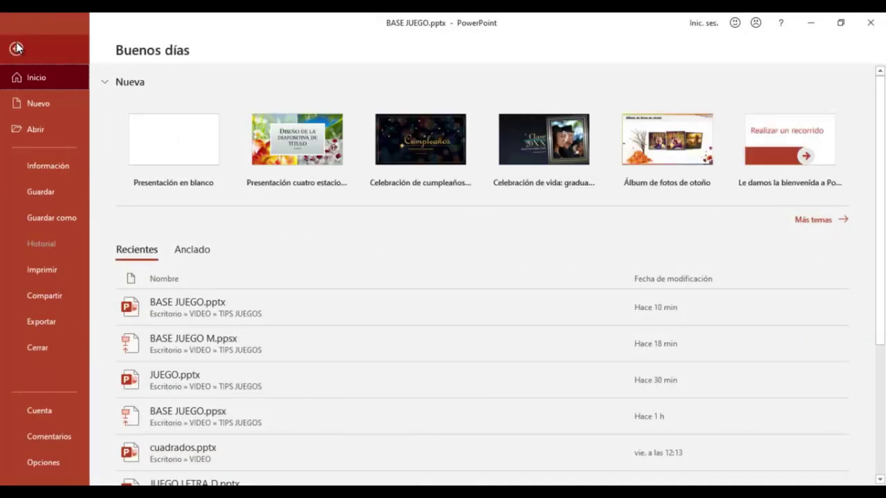
left_click(28, 217)
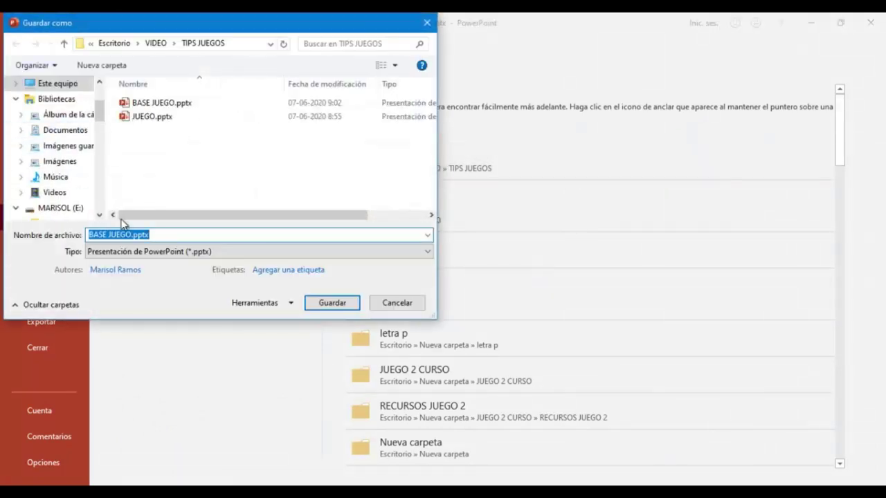
left_click(130, 234)
type("MR")
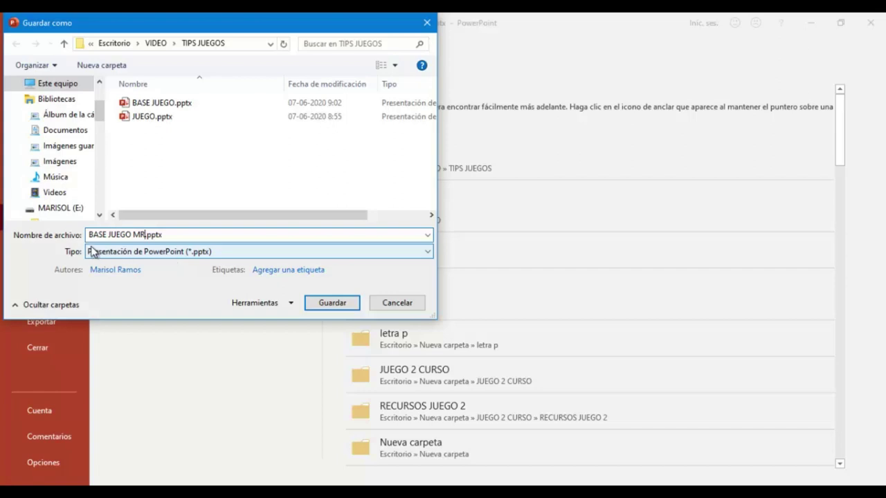
left_click(427, 254)
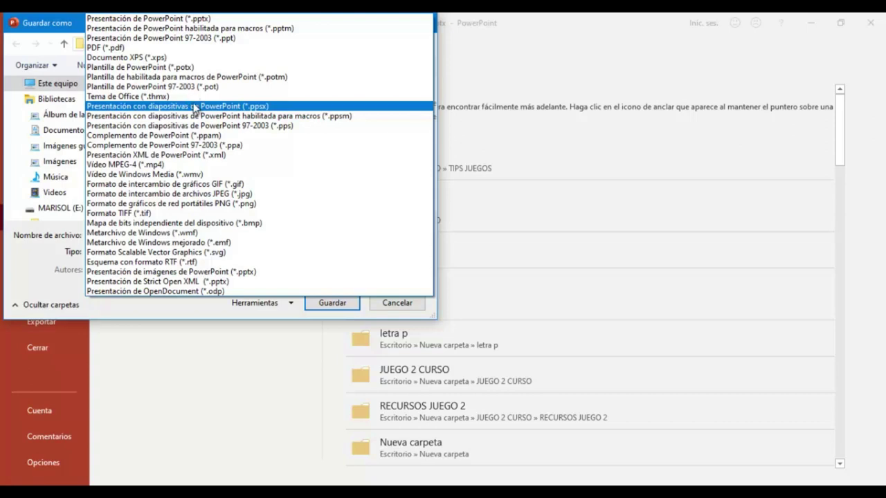
left_click(193, 105)
left_click(317, 302)
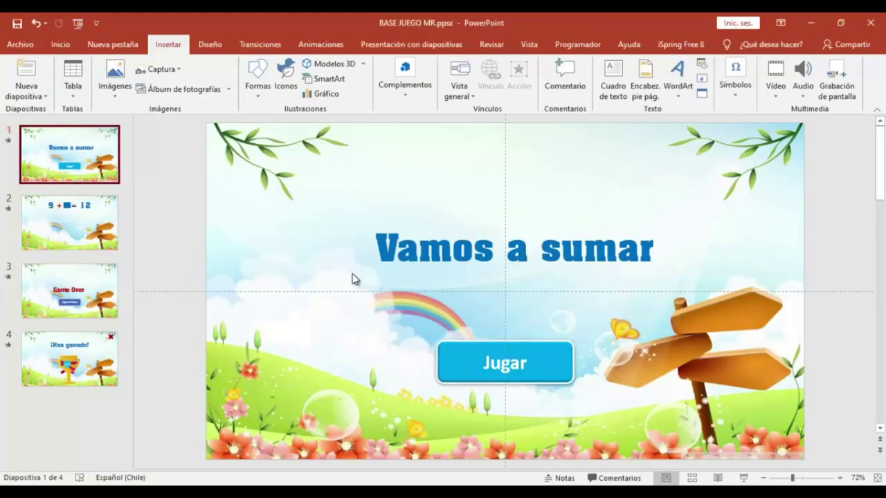
- Minimize both PowerPoint windows and open BASE JUEGO MR.ppsx from the TIPS JUEGOS folder
left_click(811, 23)
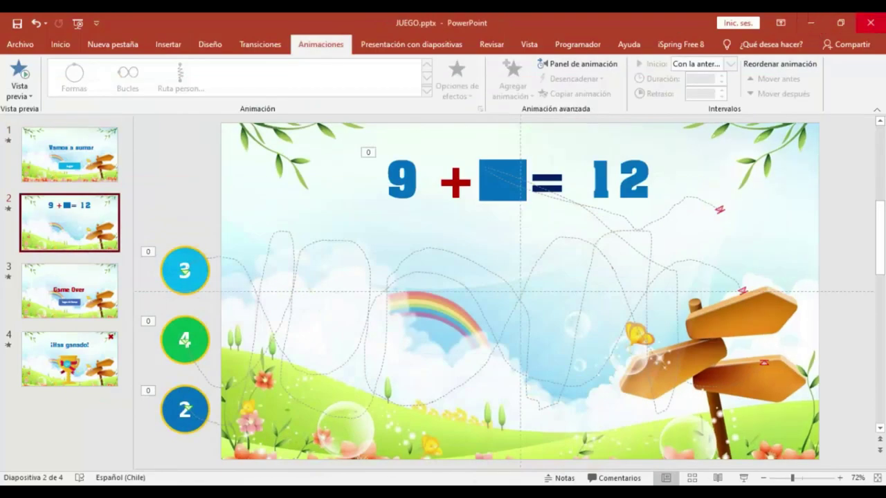
left_click(811, 22)
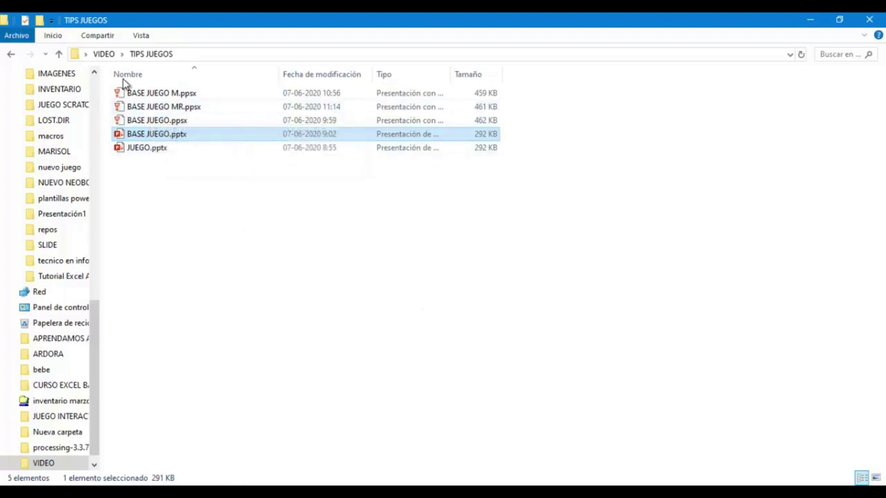
left_click(143, 111)
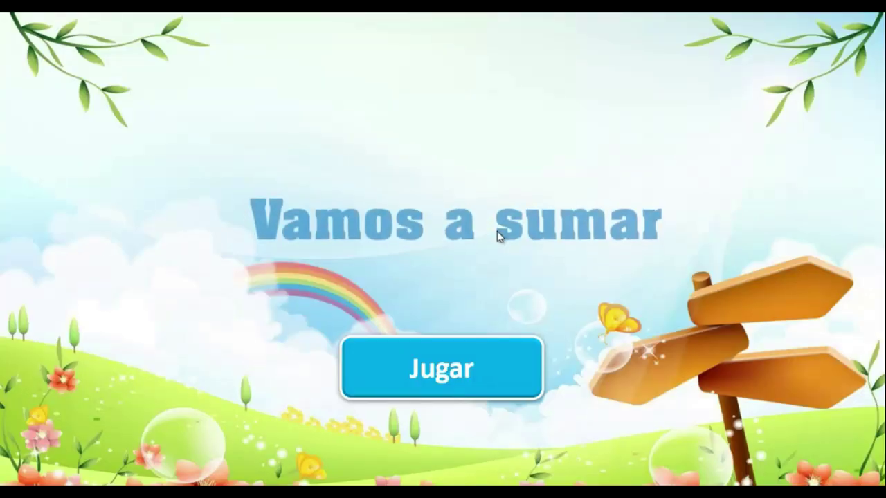
- Play the quiz, answer 3 to reach ¡Has ganado!, and close the slideshow
left_click(421, 368)
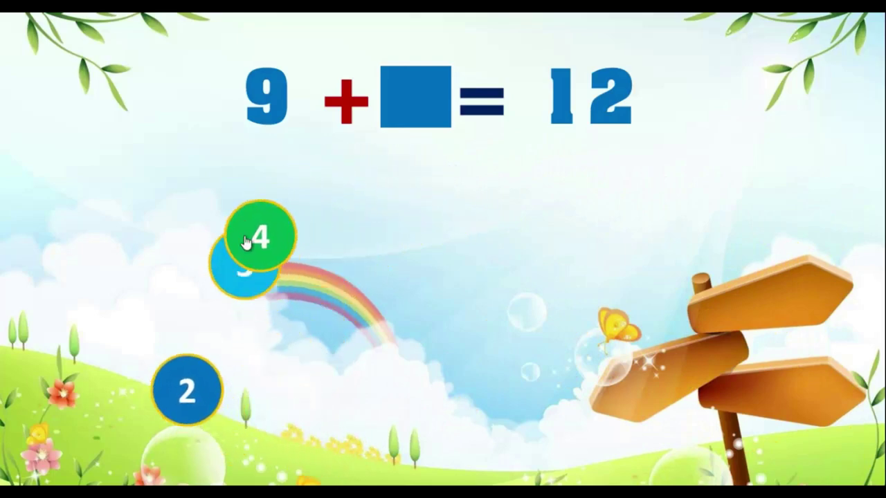
left_click(54, 286)
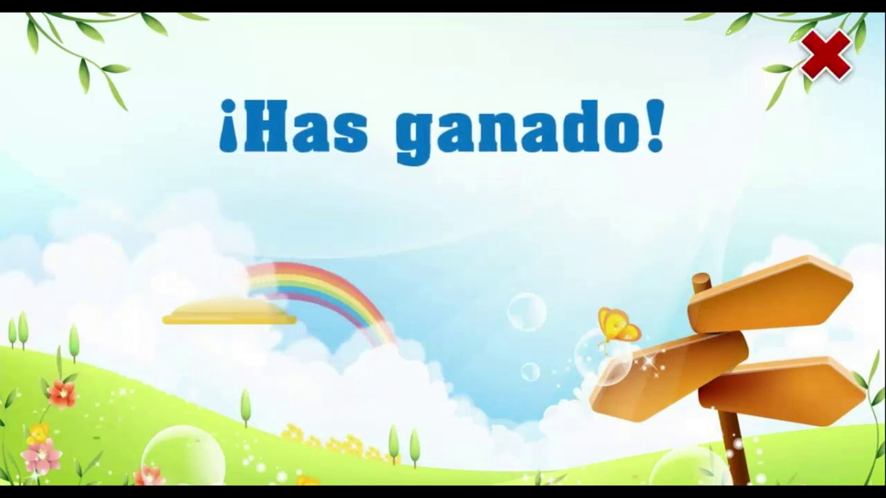
left_click(827, 53)
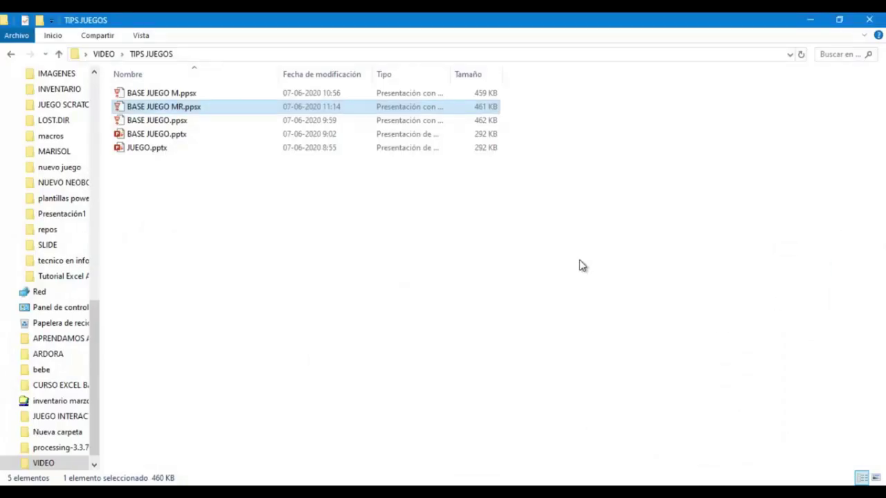